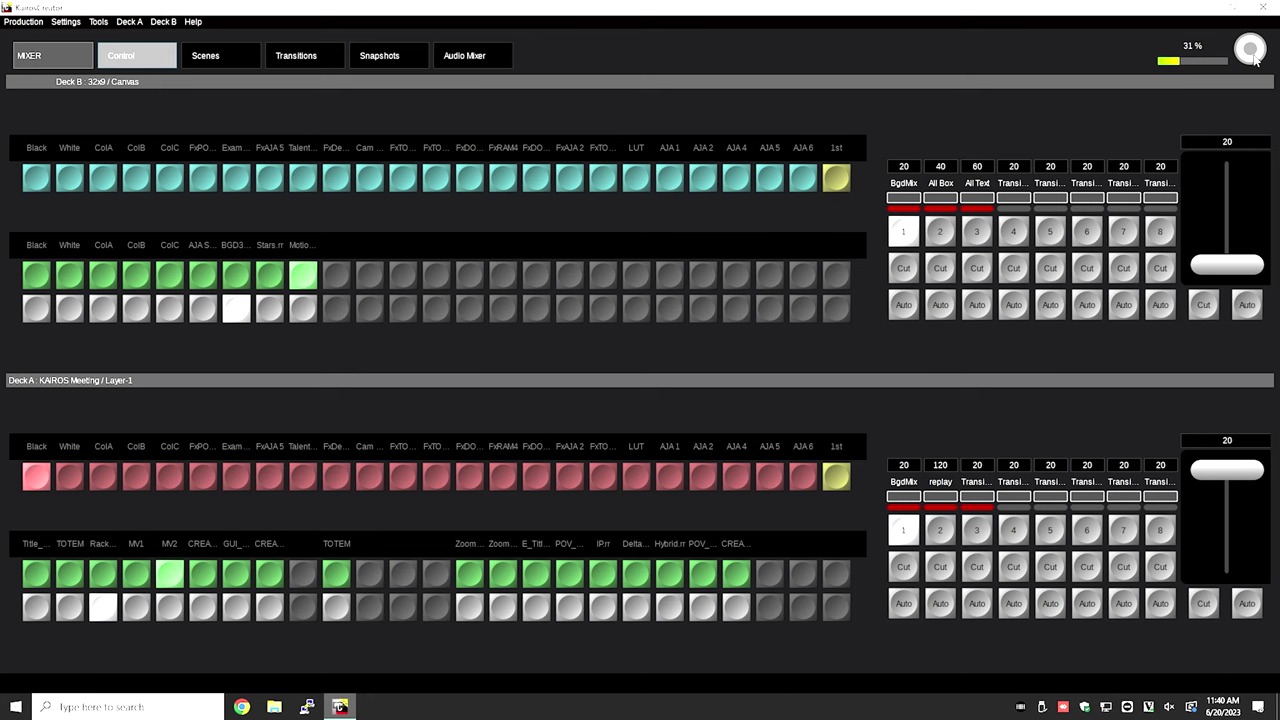
Start recording a new macro and run an Auto background transition on Deck B
{"action": "left_click", "coordinate": [1250, 50]}
{"action": "left_click", "coordinate": [910, 311]}
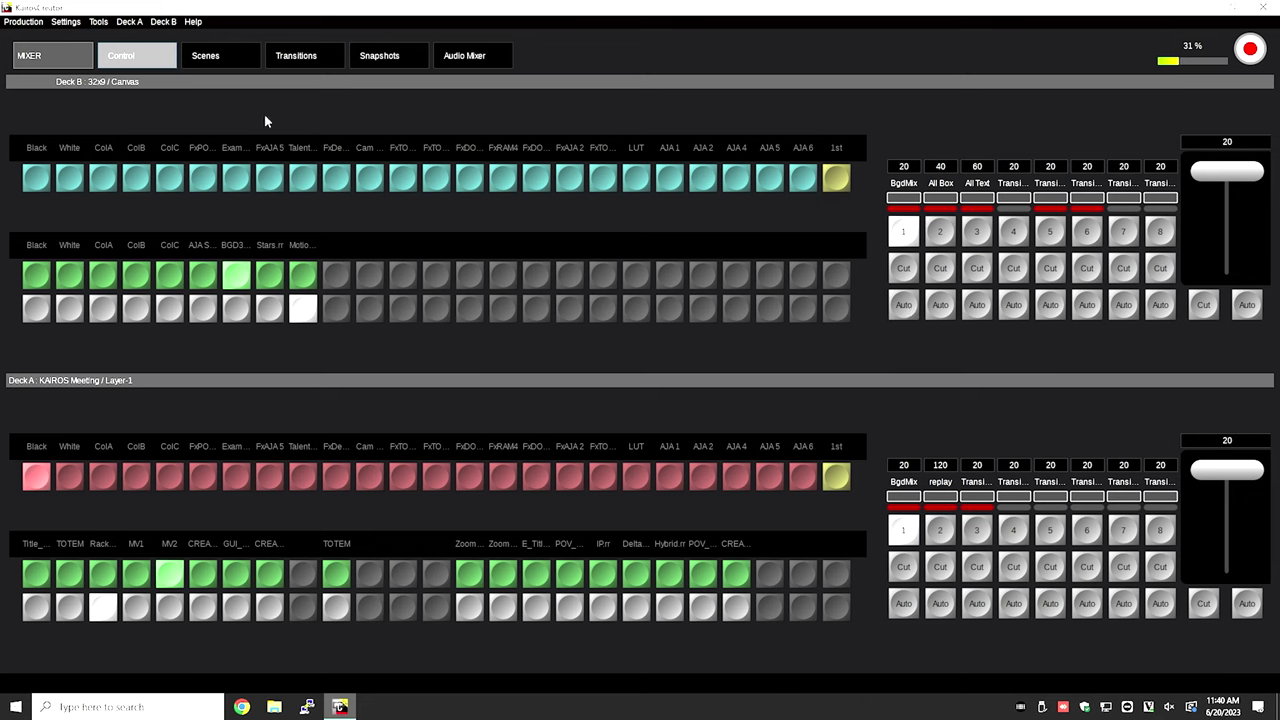
Open the MULTIVIEWER Layout page showing the MV1 and MV2 layouts from the module menu
{"action": "left_click", "coordinate": [73, 62]}
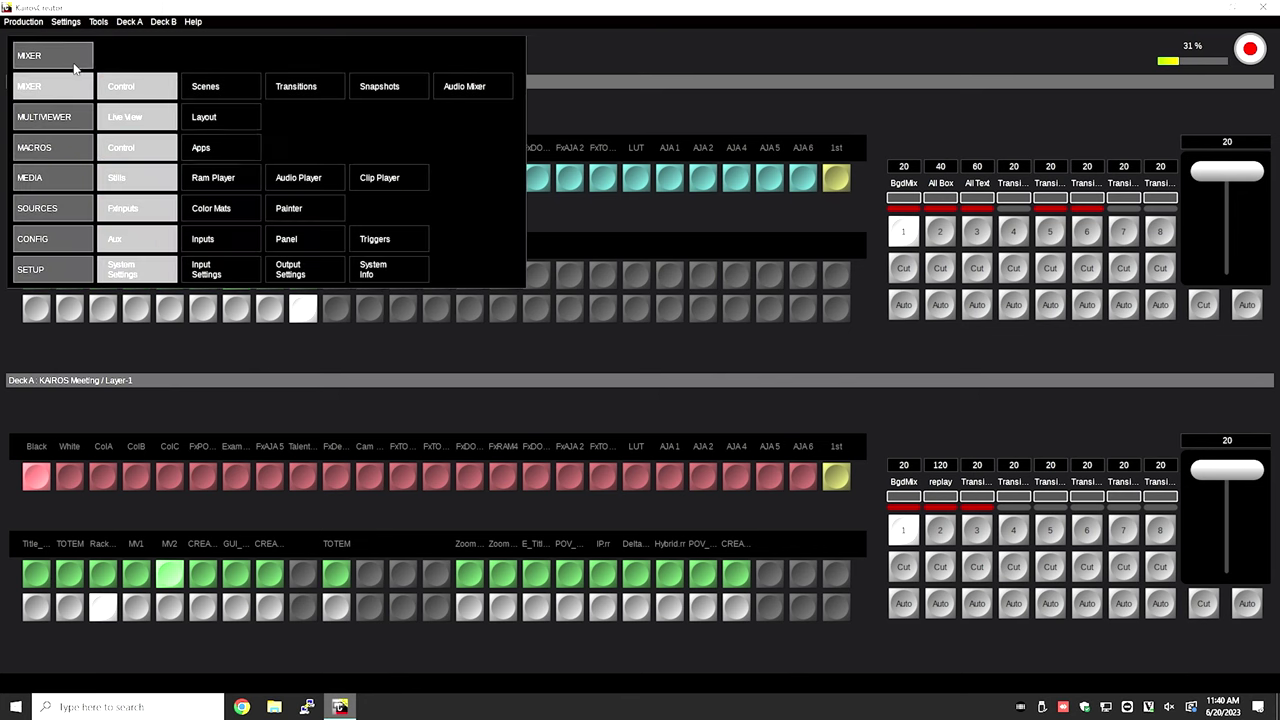
{"action": "left_click", "coordinate": [219, 119]}
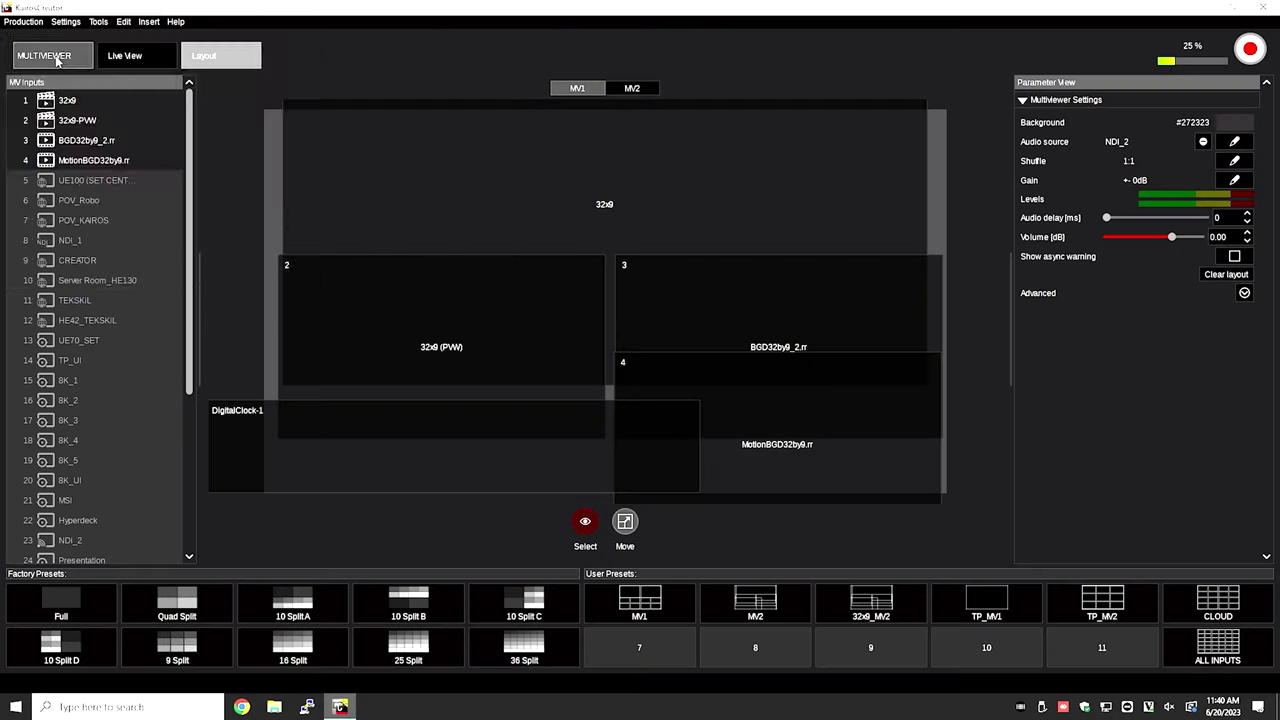
{"action": "left_click", "coordinate": [52, 55]}
Recall the COUNCIL4 preset on the IP9 TOP TRACK camera, then stop recording
{"action": "left_click", "coordinate": [205, 242]}
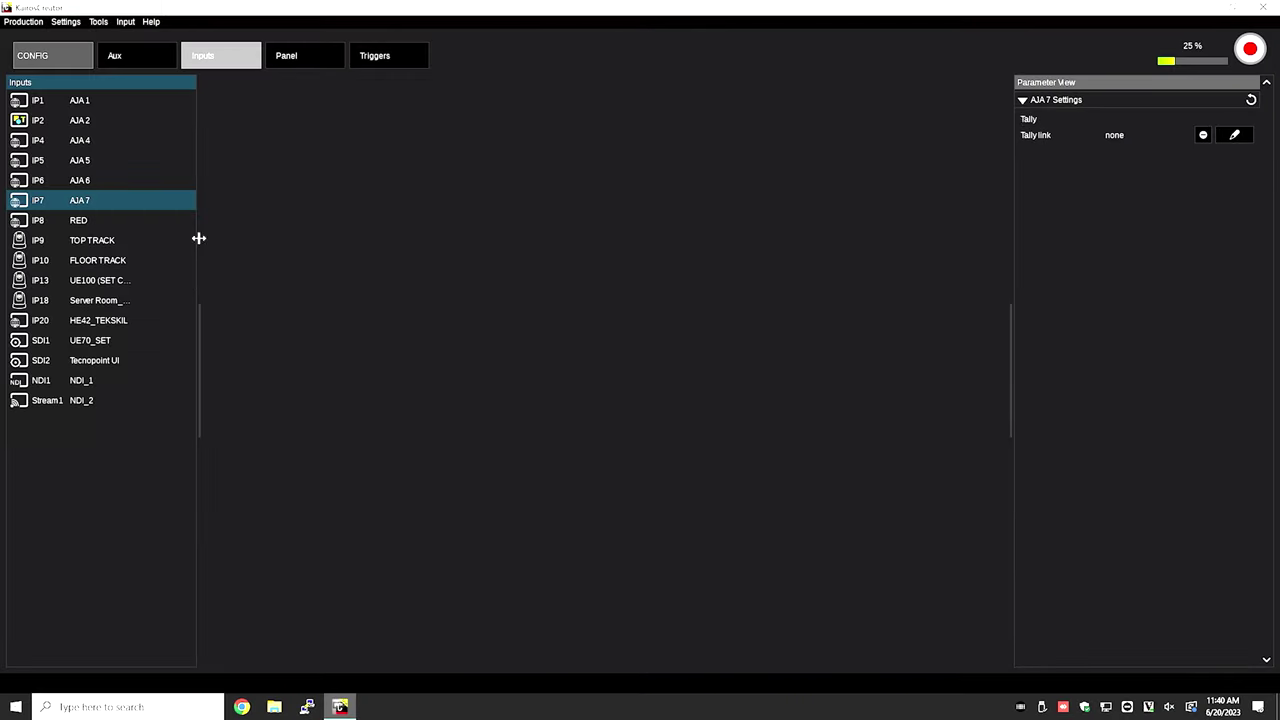
{"action": "left_click", "coordinate": [90, 242]}
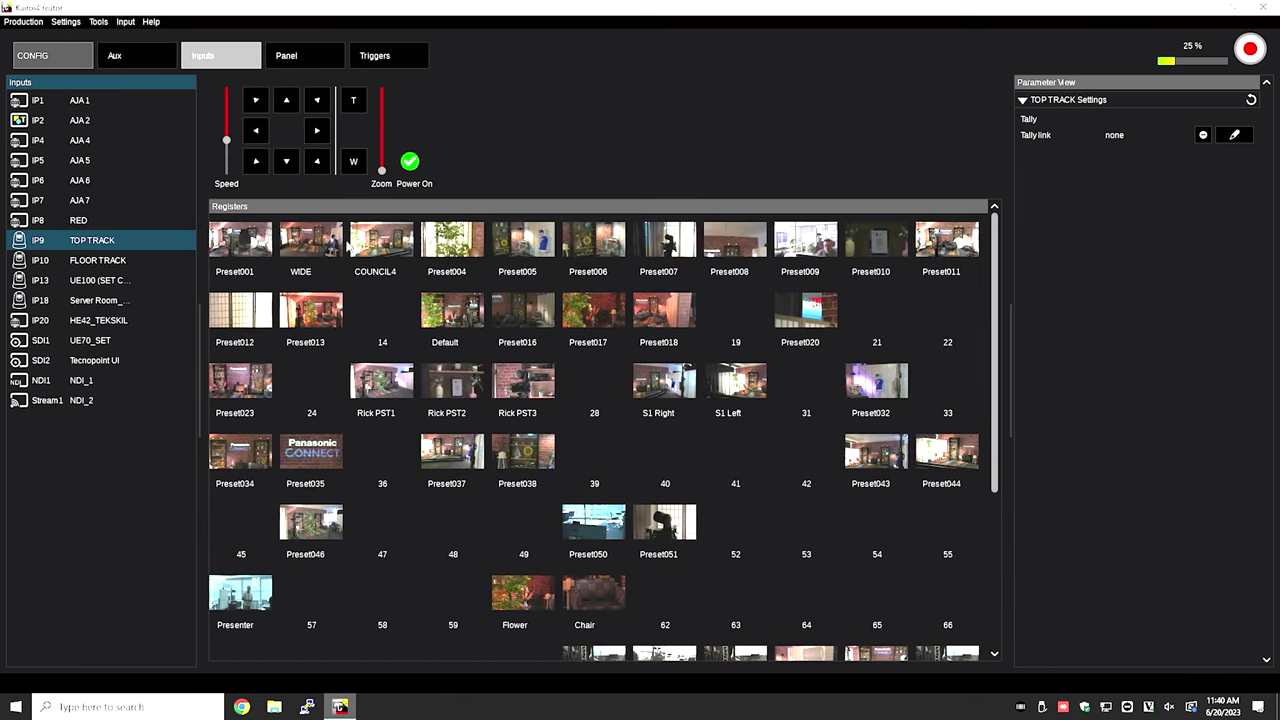
{"action": "left_click", "coordinate": [389, 248]}
{"action": "right_click", "coordinate": [389, 248]}
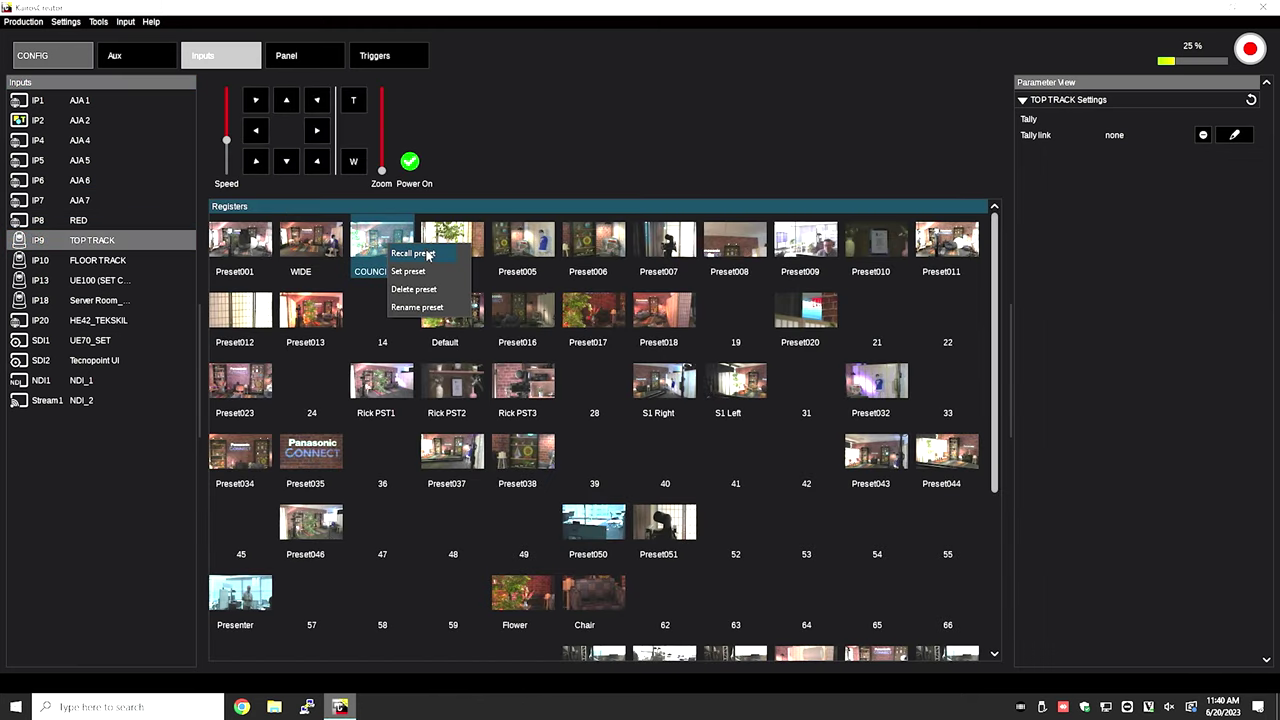
{"action": "left_click", "coordinate": [428, 254]}
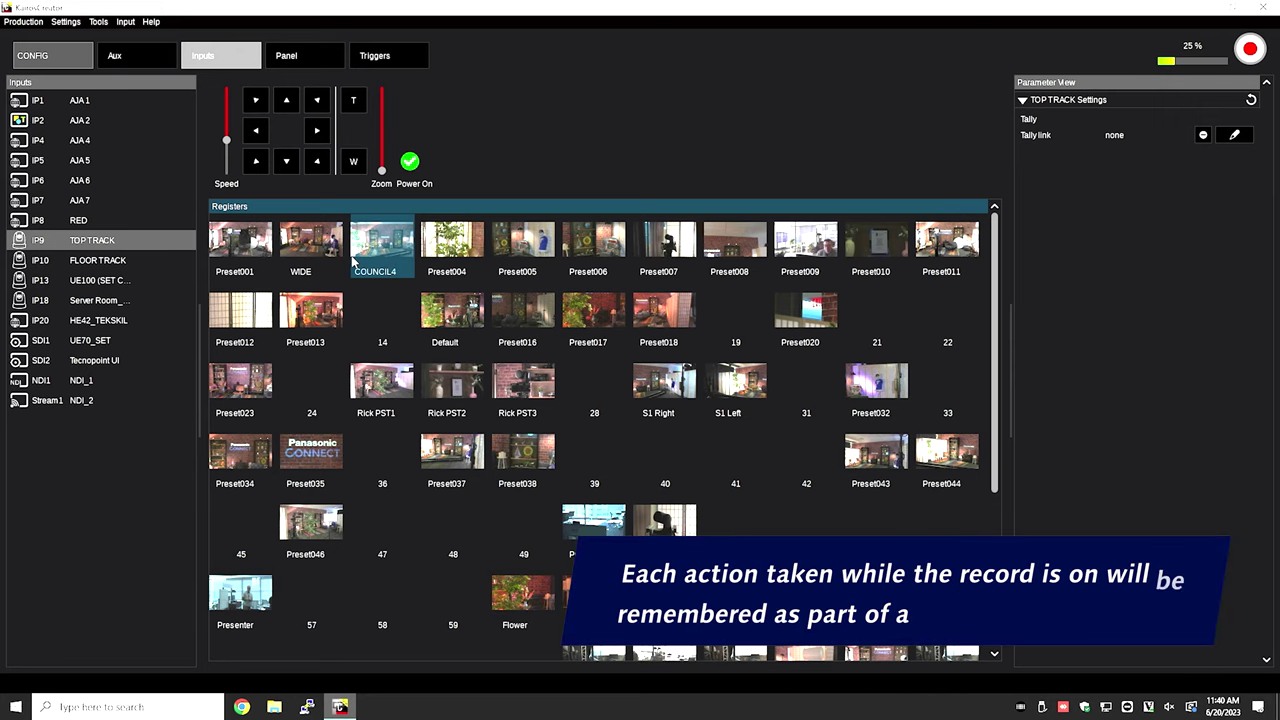
{"action": "left_click", "coordinate": [1250, 50]}
Go to MACROS > Control and record a short new macro, Rec-7
{"action": "left_click", "coordinate": [67, 65]}
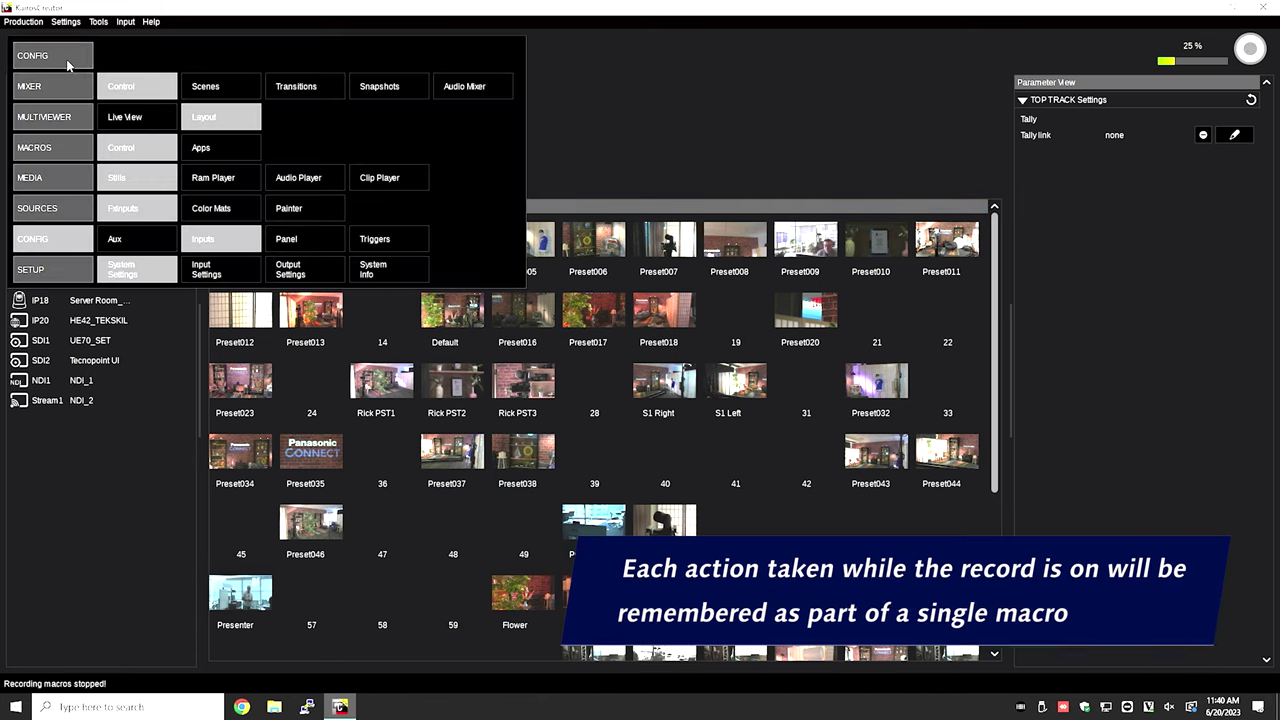
{"action": "left_click", "coordinate": [130, 152]}
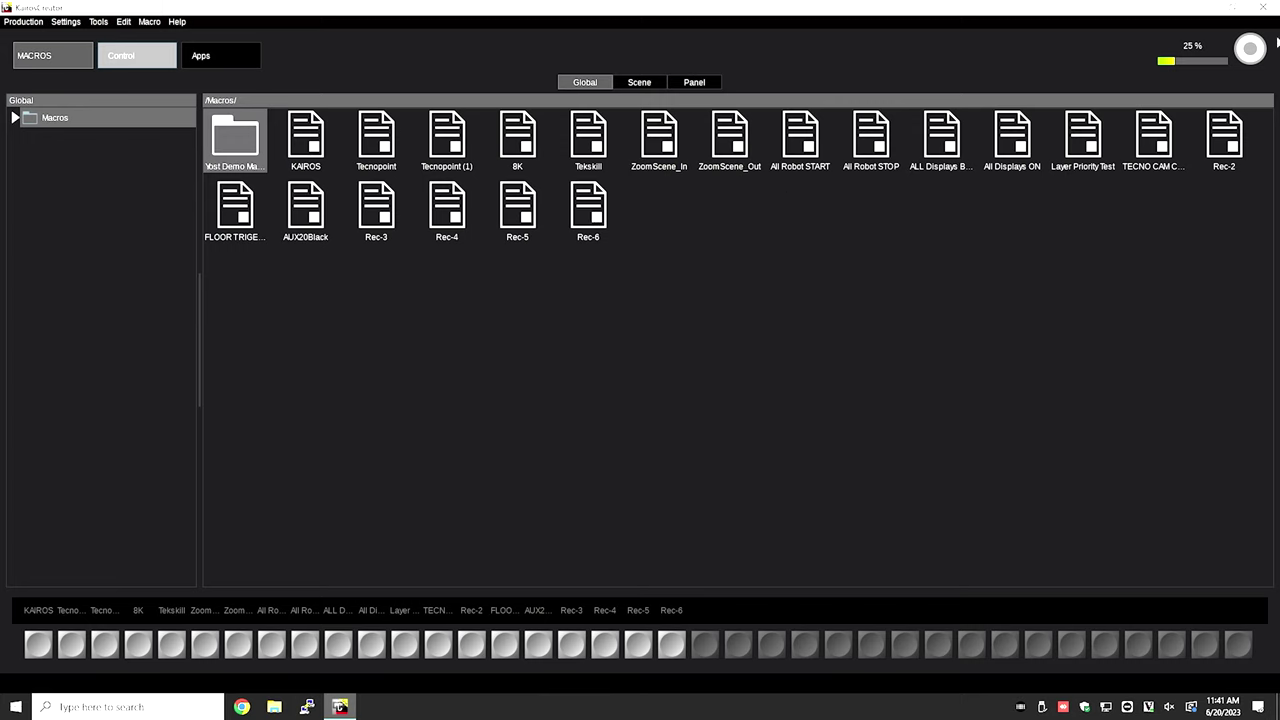
{"action": "left_click", "coordinate": [1250, 50]}
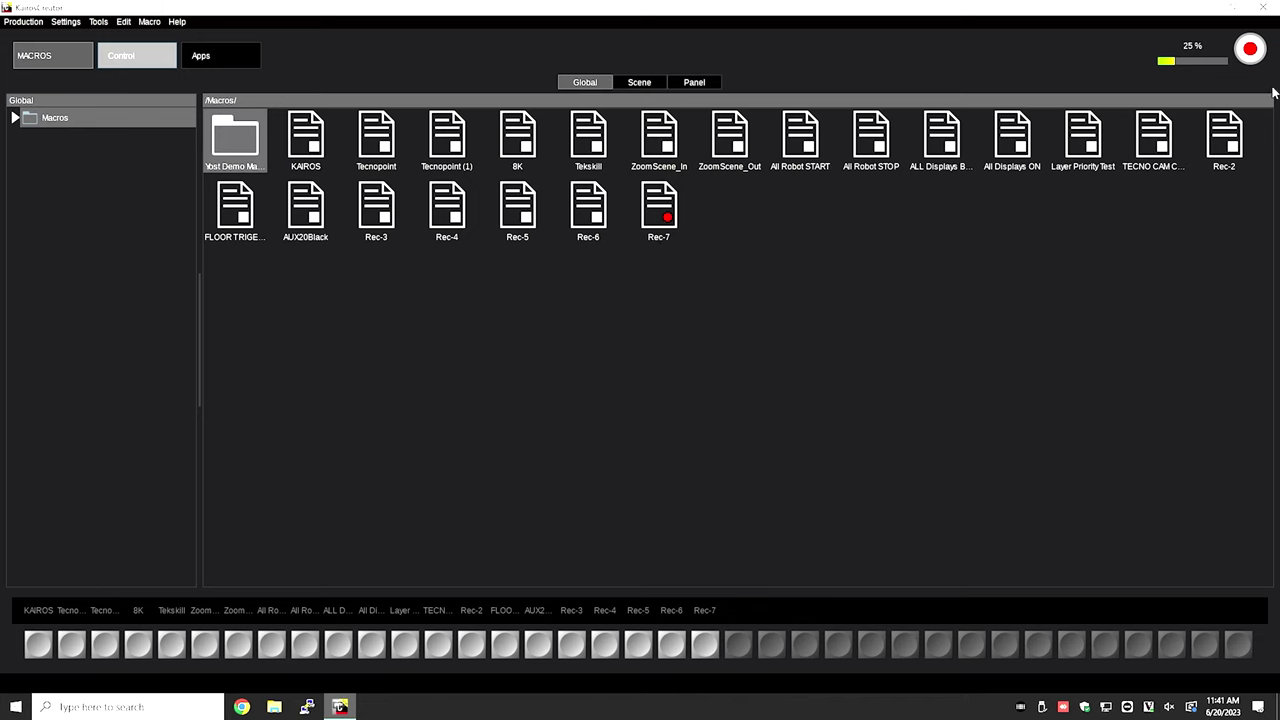
{"action": "left_click", "coordinate": [1254, 56]}
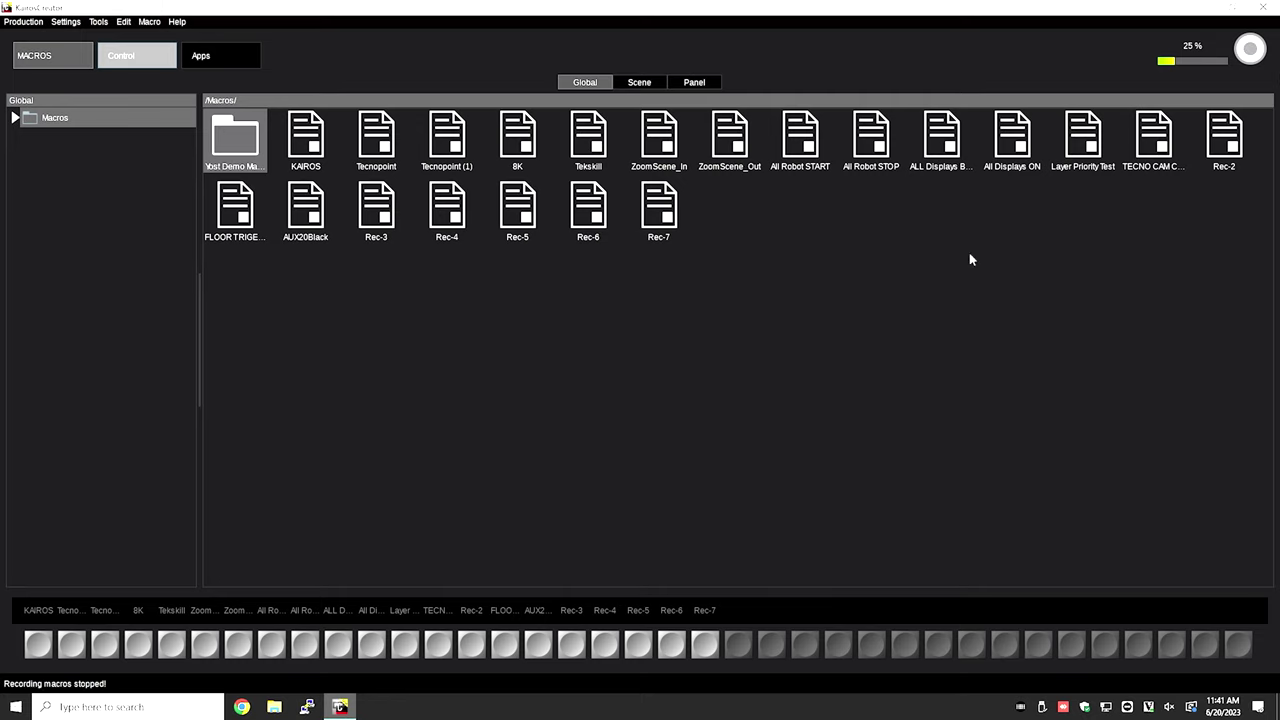
{"action": "right_click", "coordinate": [586, 222]}
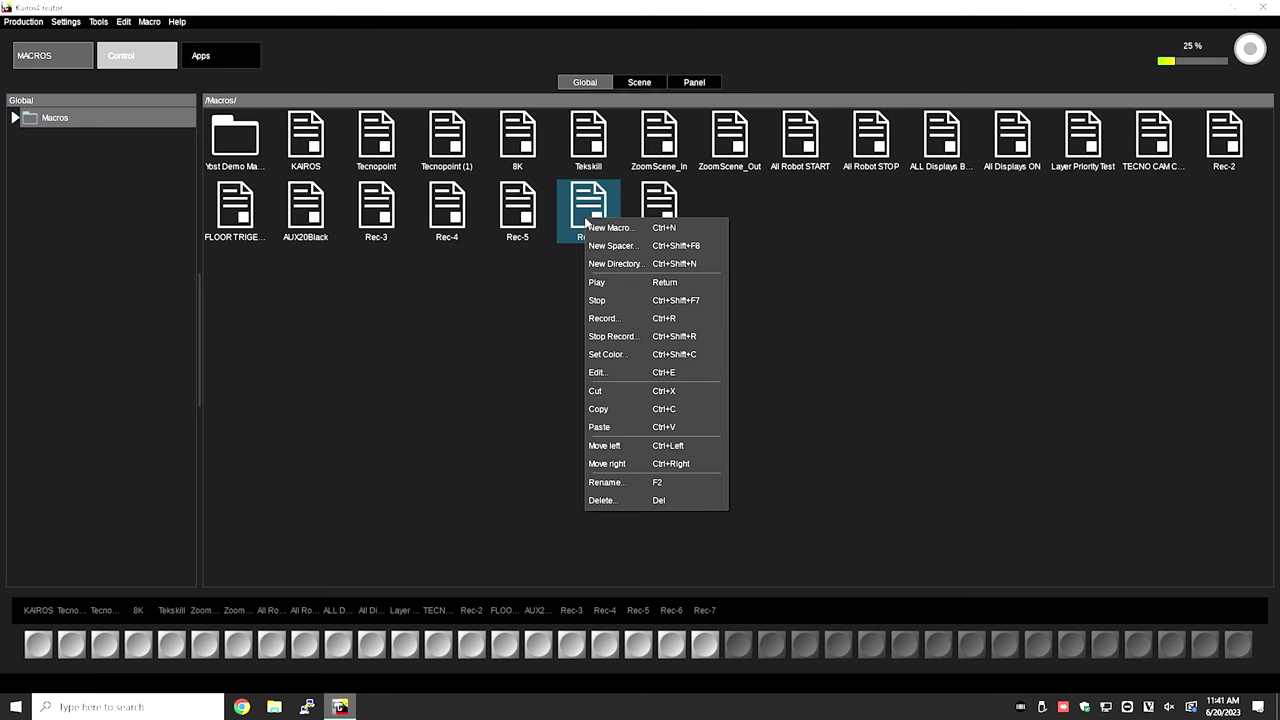
Open Rec-6 in the editor and change line 3's IP9 preset from '2' to '1'
{"action": "left_click", "coordinate": [678, 378]}
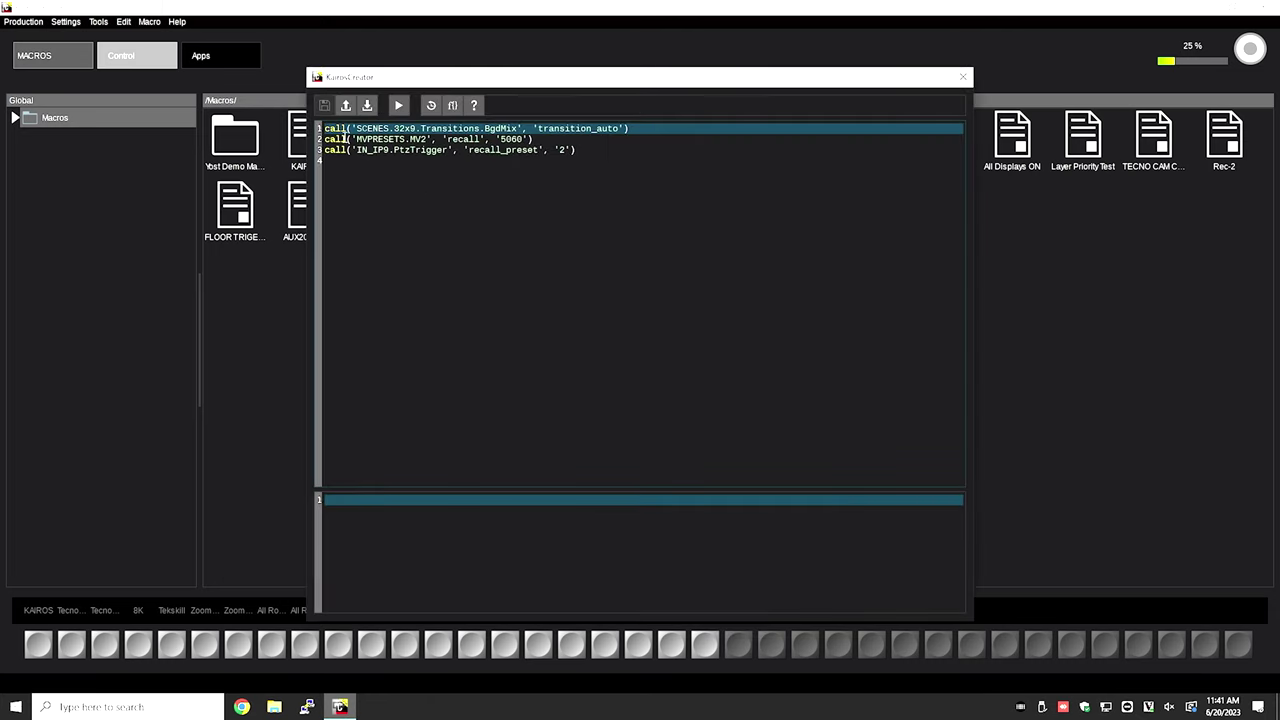
{"action": "left_click_drag", "start_coordinate": [324, 128], "coordinate": [578, 150]}
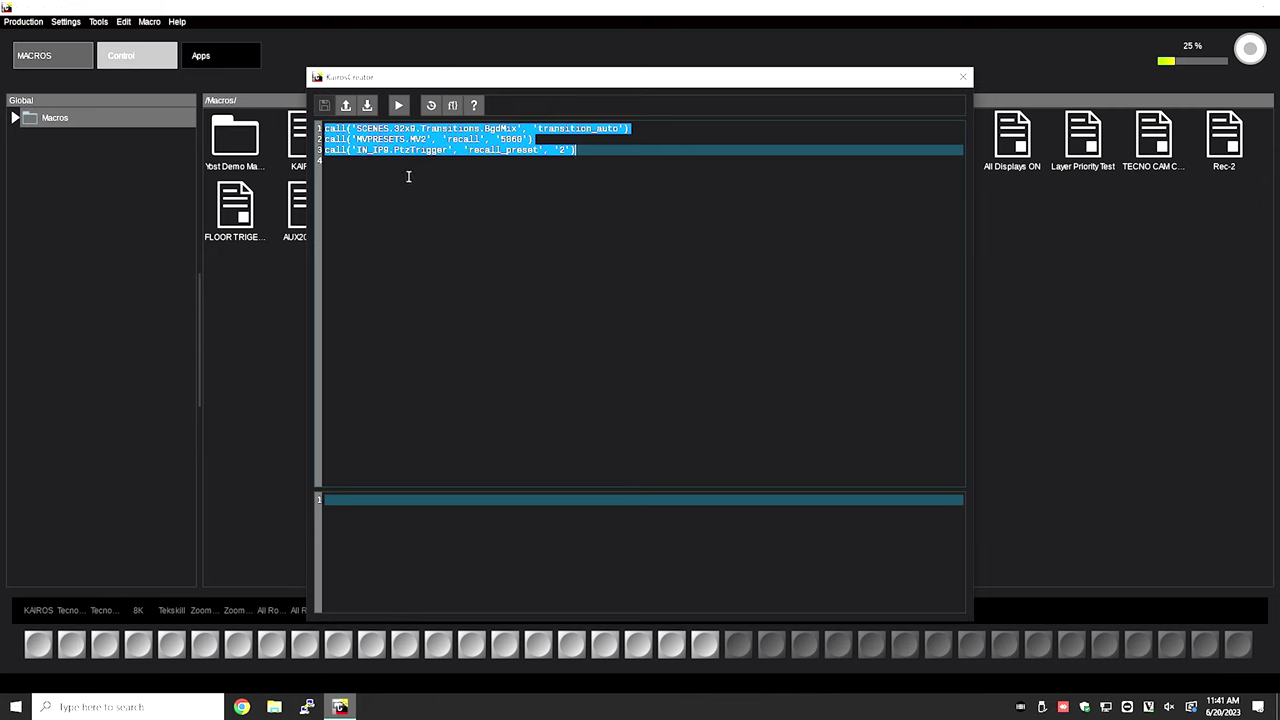
{"action": "left_click", "coordinate": [362, 167]}
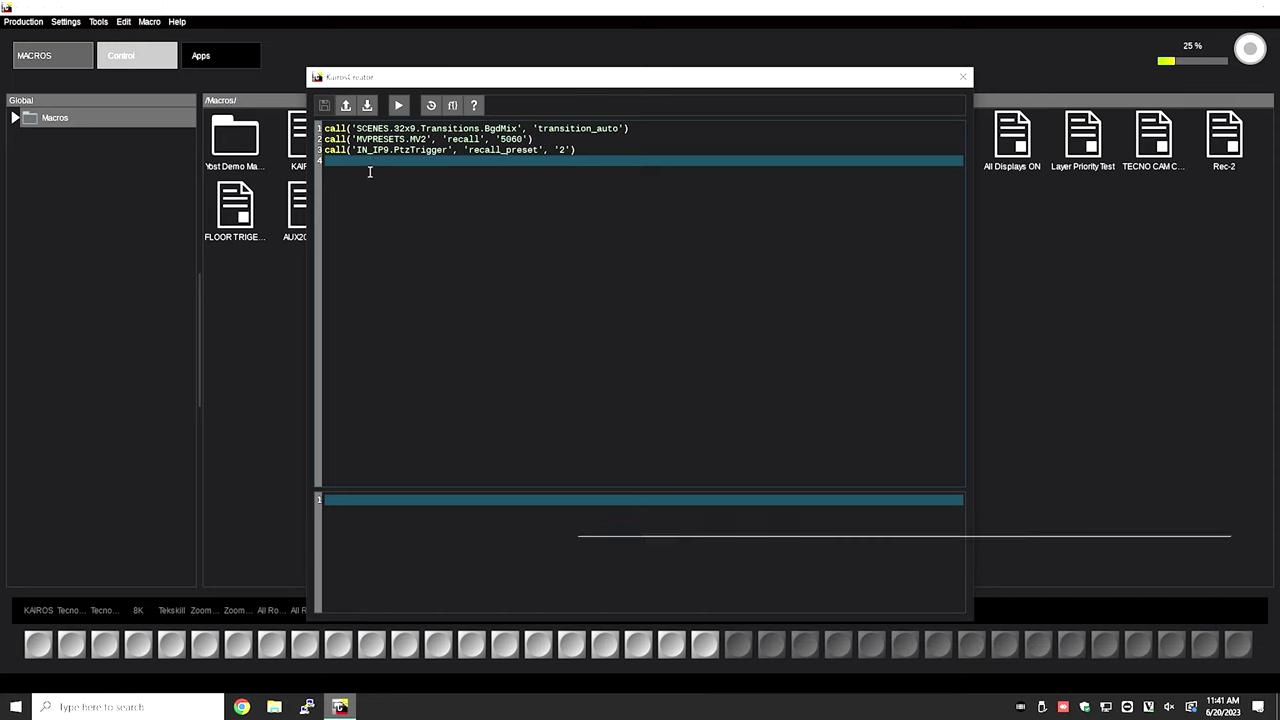
{"action": "left_click", "coordinate": [578, 151]}
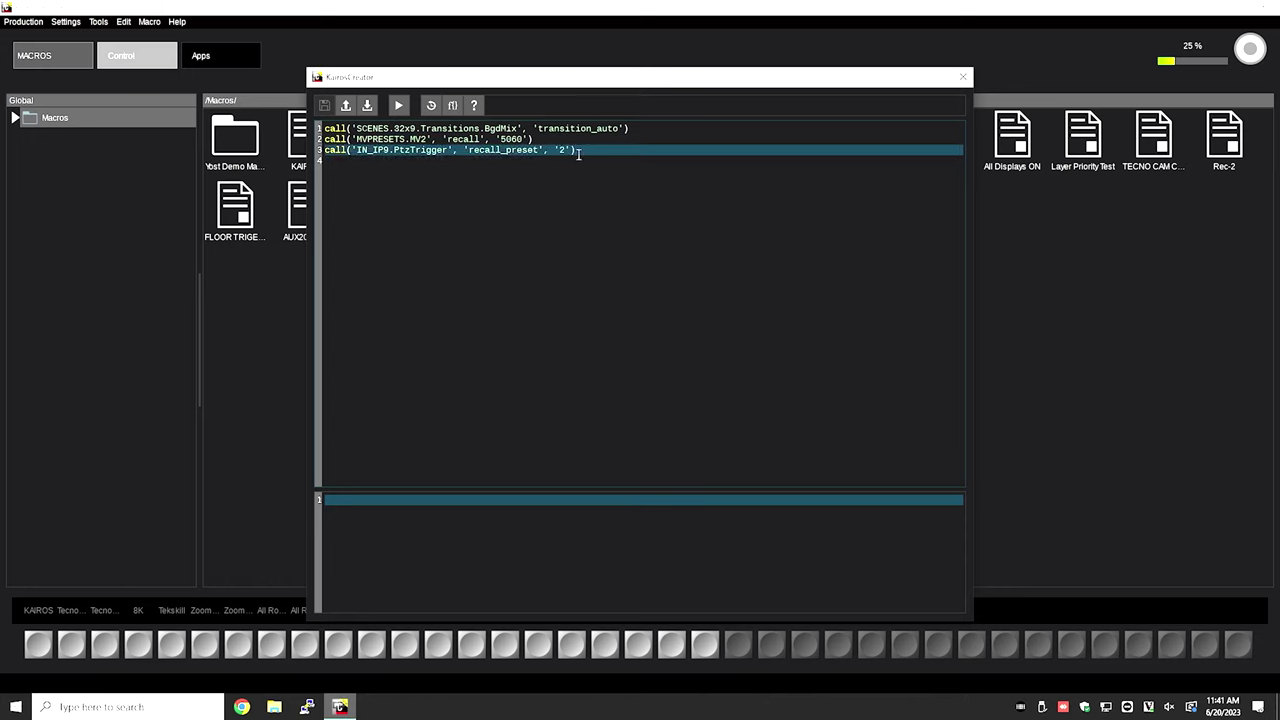
{"action": "key", "text": "BackSpace"}
{"action": "type", "text": "1"}
{"action": "left_click_drag", "start_coordinate": [587, 150], "coordinate": [340, 154]}
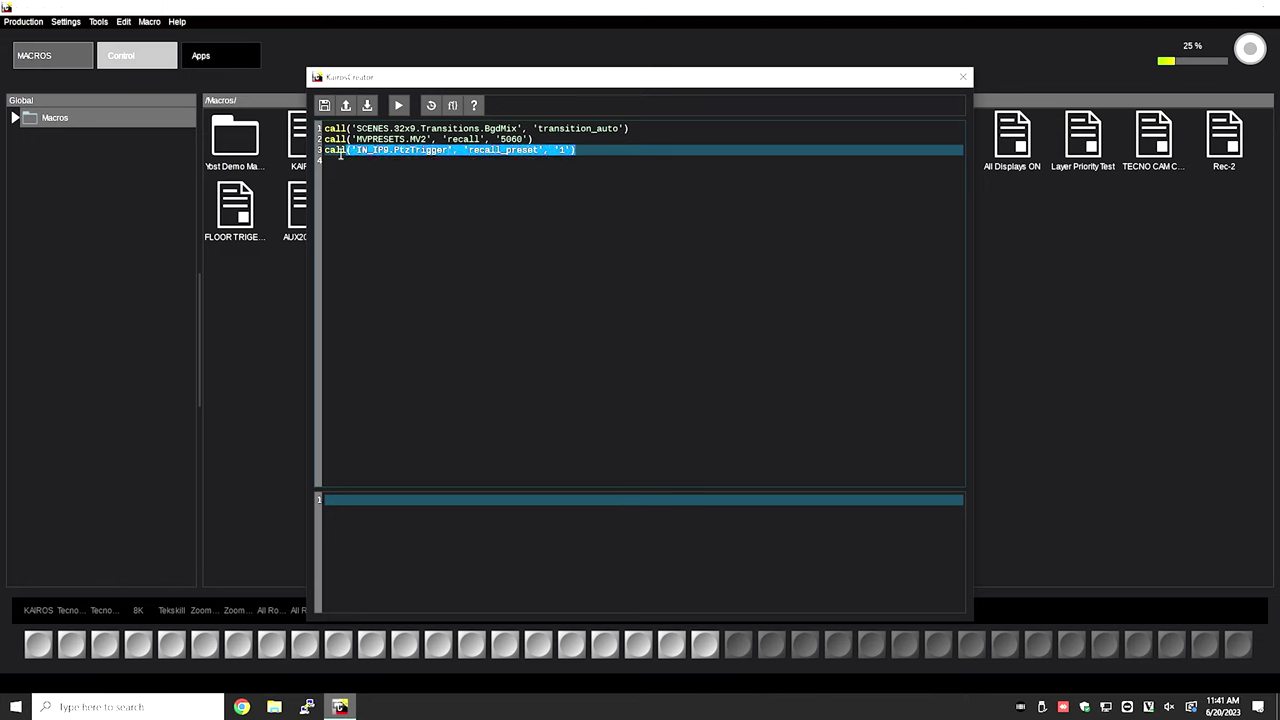
{"action": "left_click", "coordinate": [390, 150]}
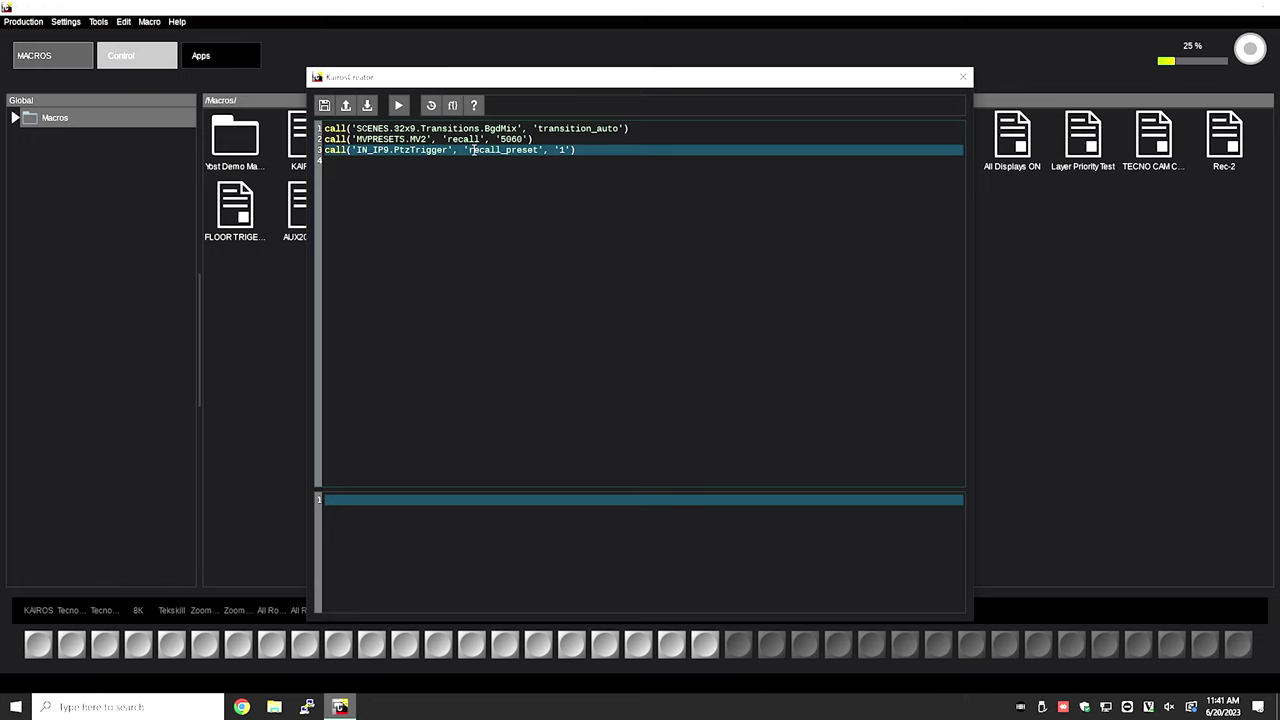
Copy the preset recall to line 6 and change its preset to '2'
{"action": "left_click_drag", "start_coordinate": [586, 150], "coordinate": [322, 158]}
{"action": "key", "text": "ctrl+c"}
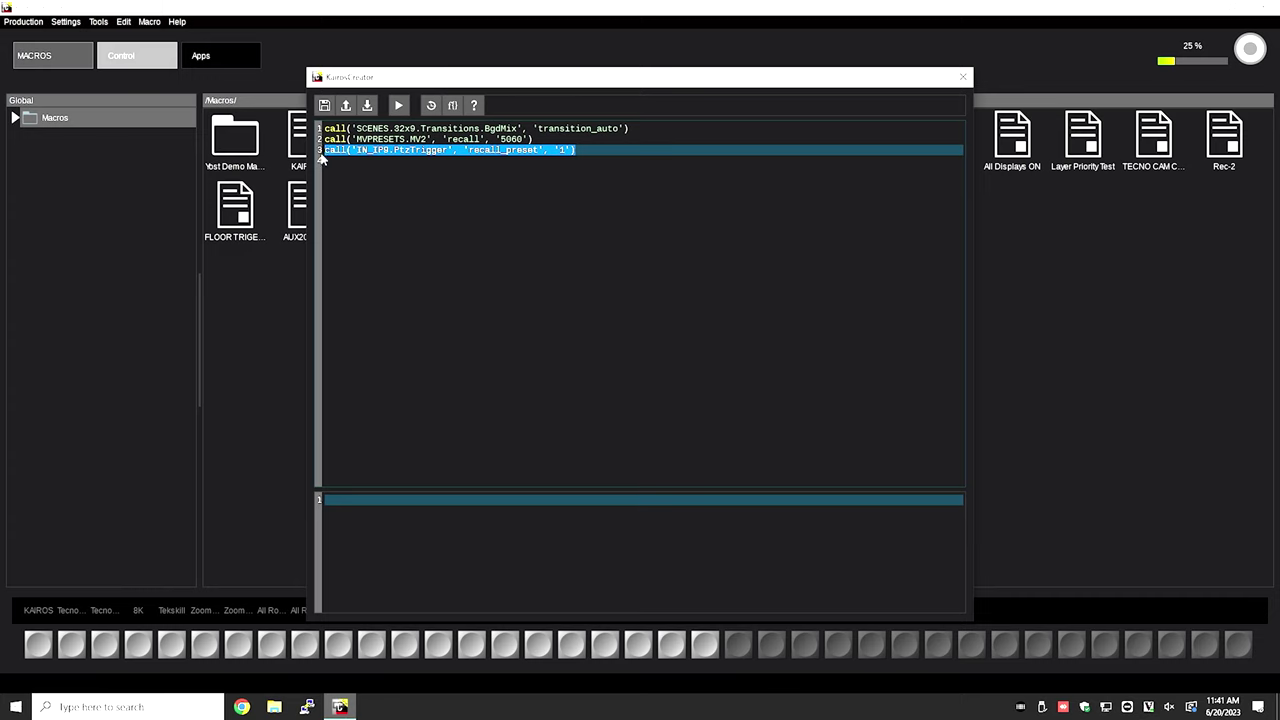
{"action": "left_click", "coordinate": [589, 148]}
{"action": "key", "text": "Return"}
{"action": "key", "text": "Return"}
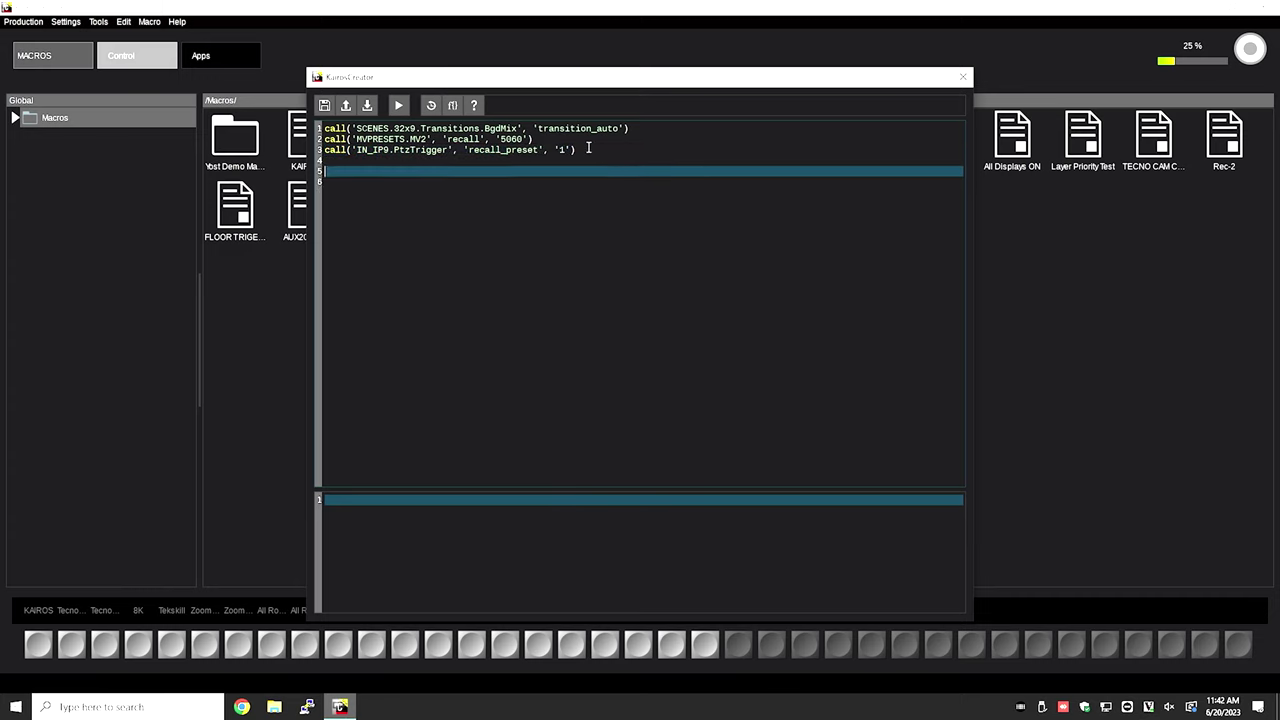
{"action": "key", "text": "Return"}
{"action": "key", "text": "ctrl+v"}
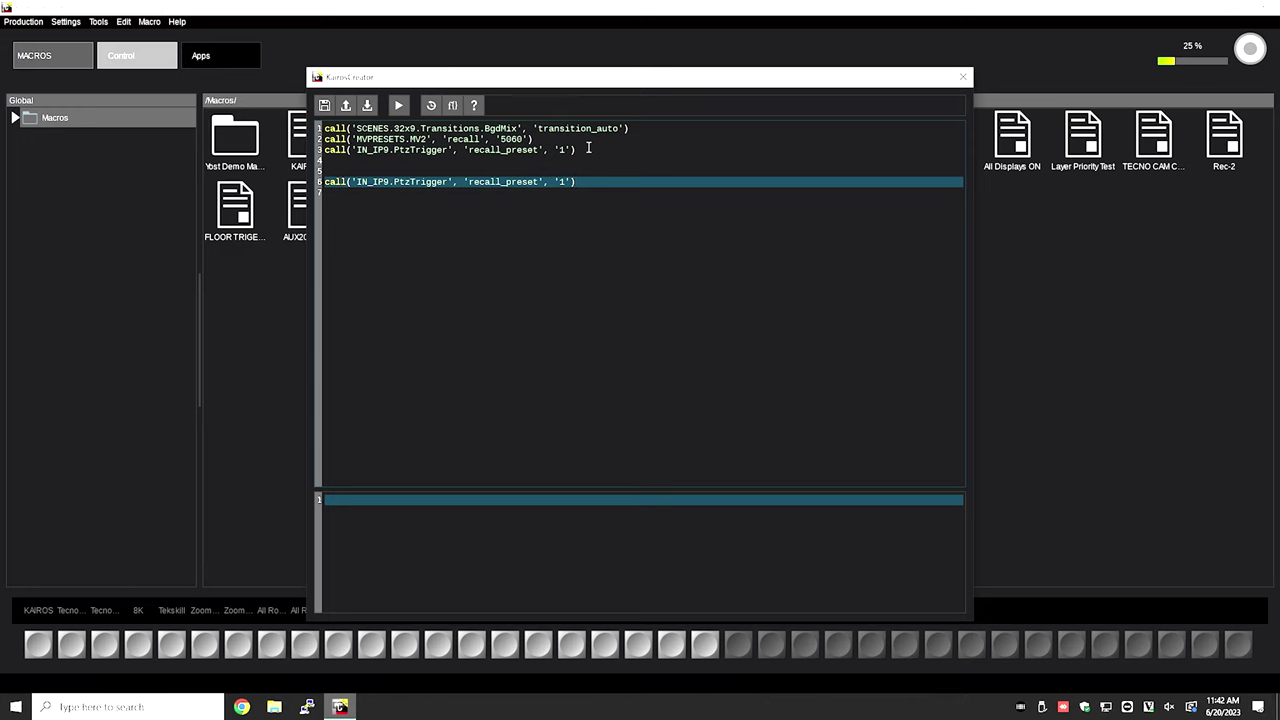
{"action": "key", "text": "BackSpace"}
{"action": "type", "text": "2"}
{"action": "left_click", "coordinate": [413, 172]}
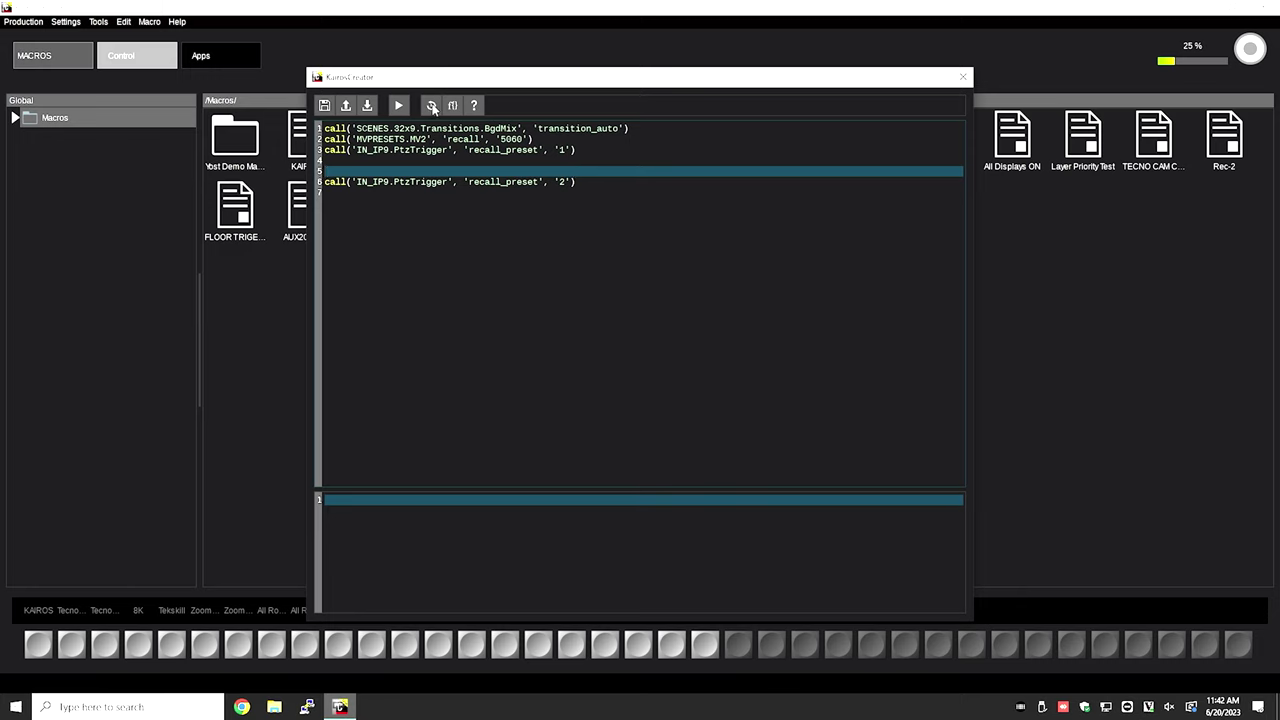
Insert a wait_ticks(55) pause after the preset 1 recall and save the script
{"action": "left_click", "coordinate": [432, 106]}
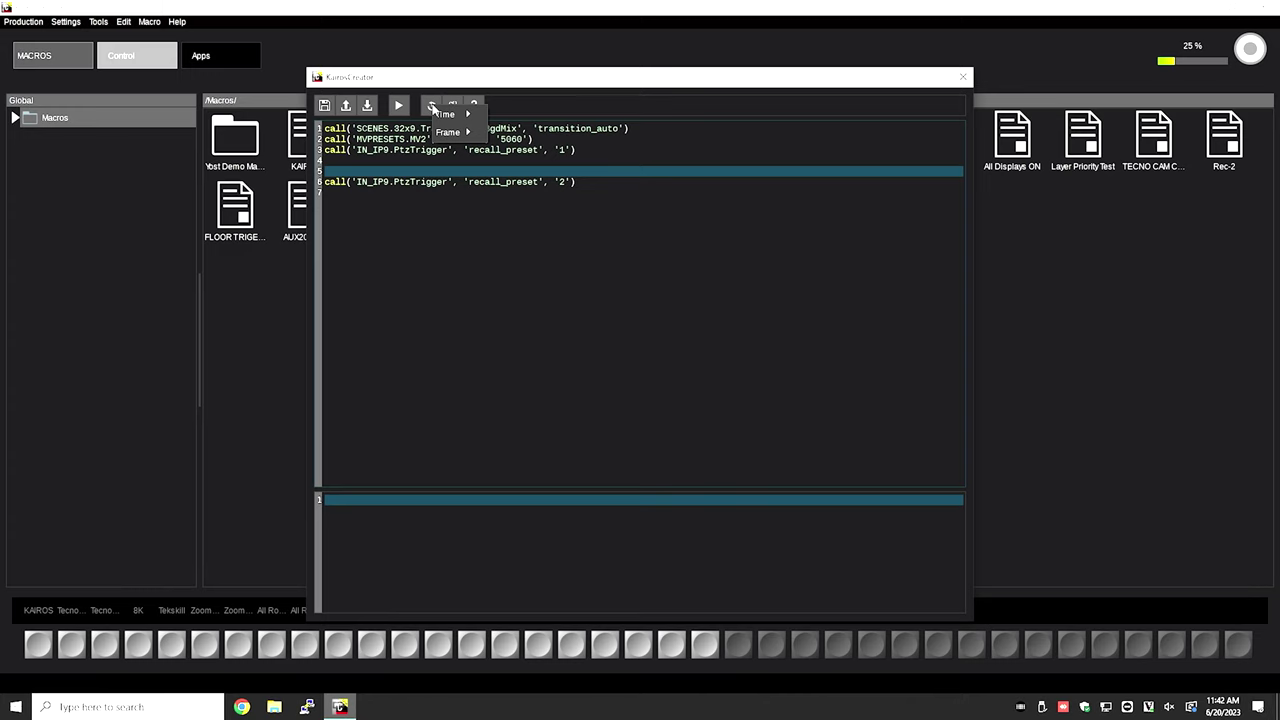
{"action": "mouse_move", "coordinate": [450, 117]}
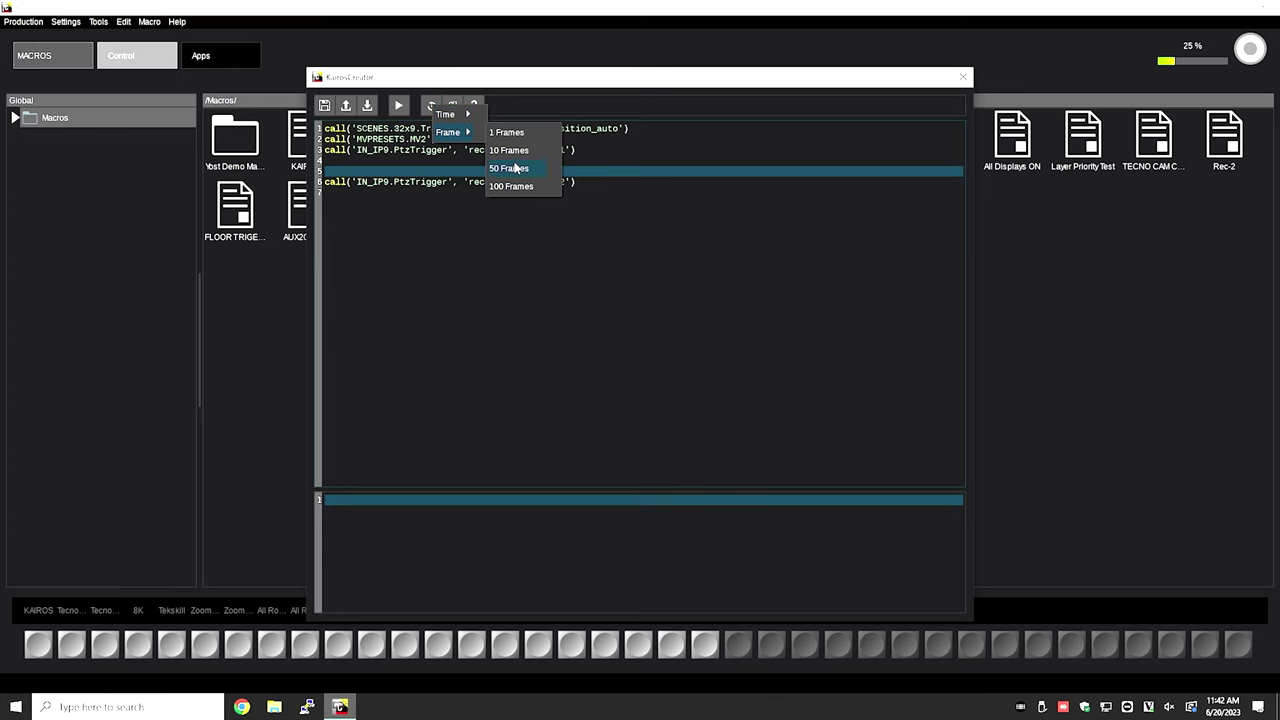
{"action": "left_click", "coordinate": [513, 168]}
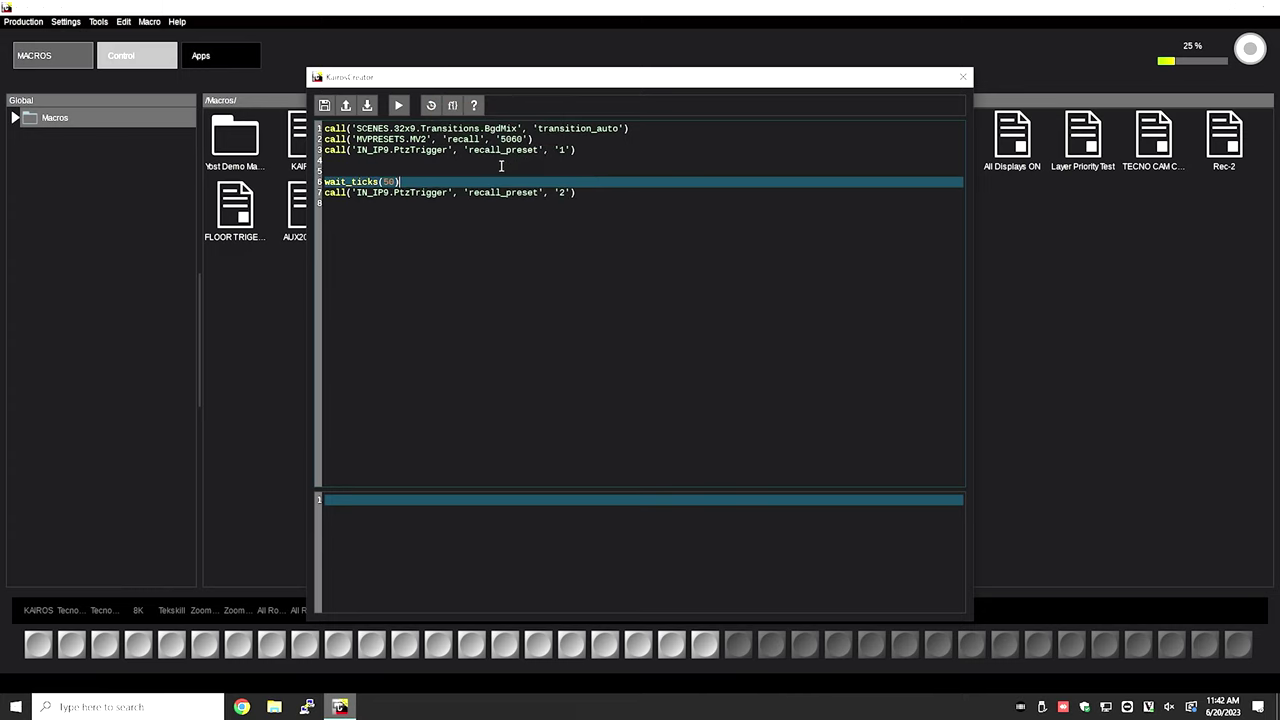
{"action": "key", "text": "BackSpace"}
{"action": "key", "text": "Return"}
{"action": "key", "text": "Return"}
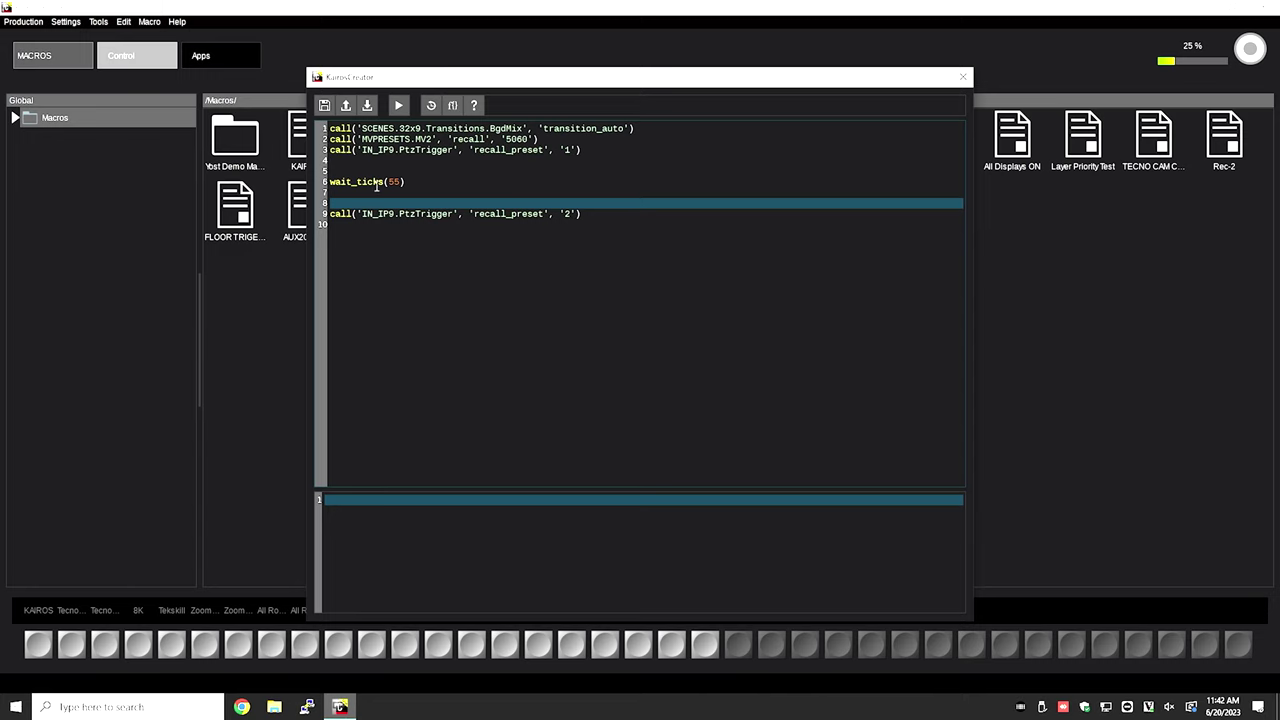
{"action": "key", "text": "Up"}
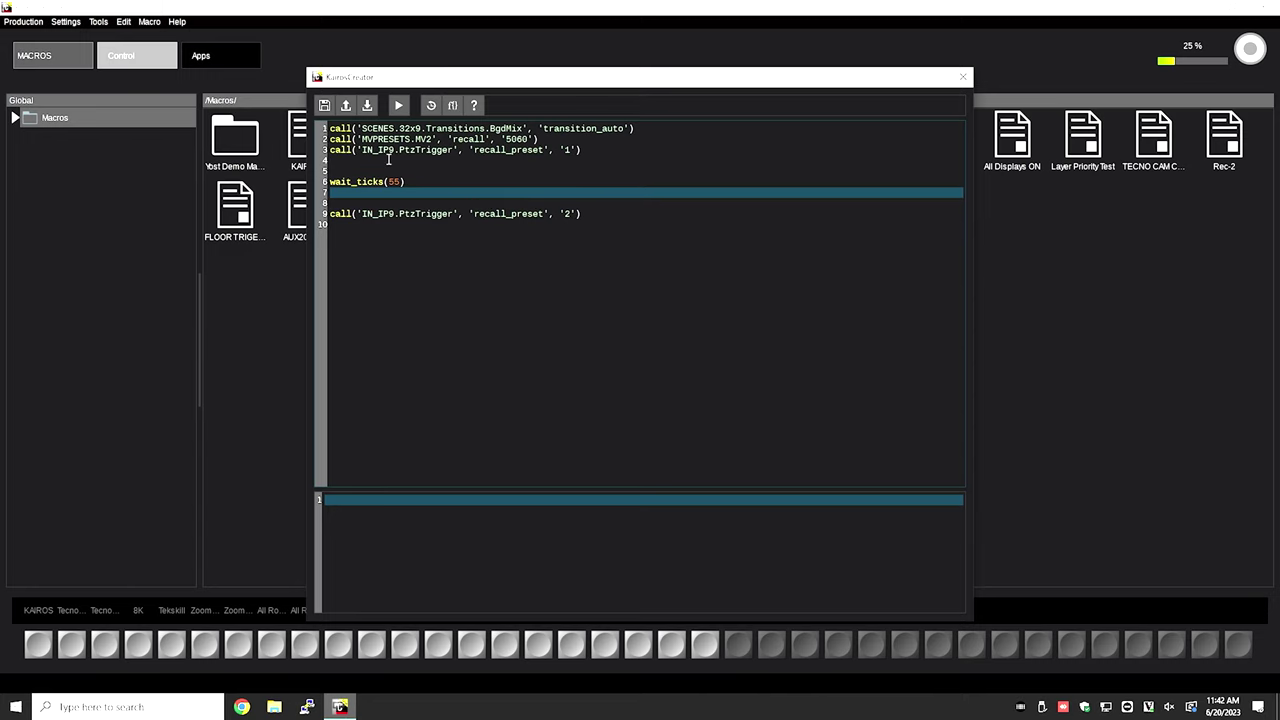
{"action": "left_click", "coordinate": [325, 106]}
Review the saved script: lines 1–3, the 55-tick wait, and the preset 2 recall
{"action": "left_click_drag", "start_coordinate": [330, 128], "coordinate": [600, 152]}
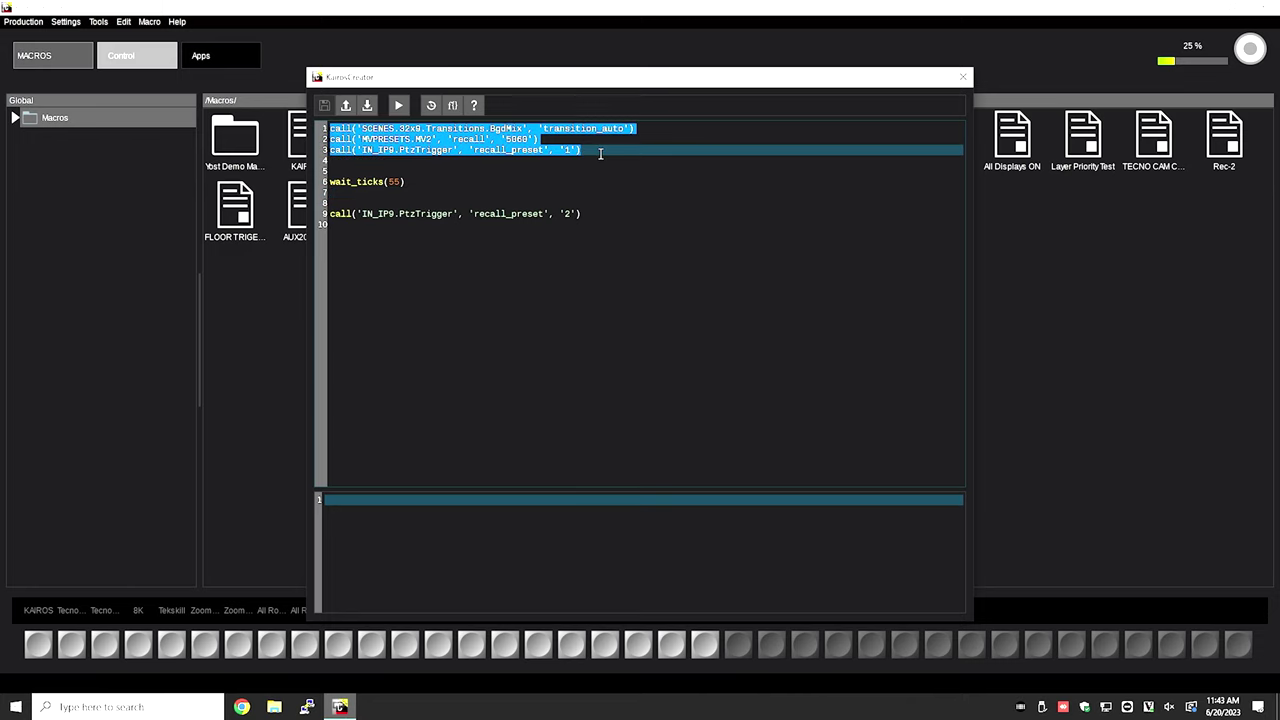
{"action": "left_click", "coordinate": [600, 152]}
{"action": "left_click_drag", "start_coordinate": [384, 182], "coordinate": [402, 183]}
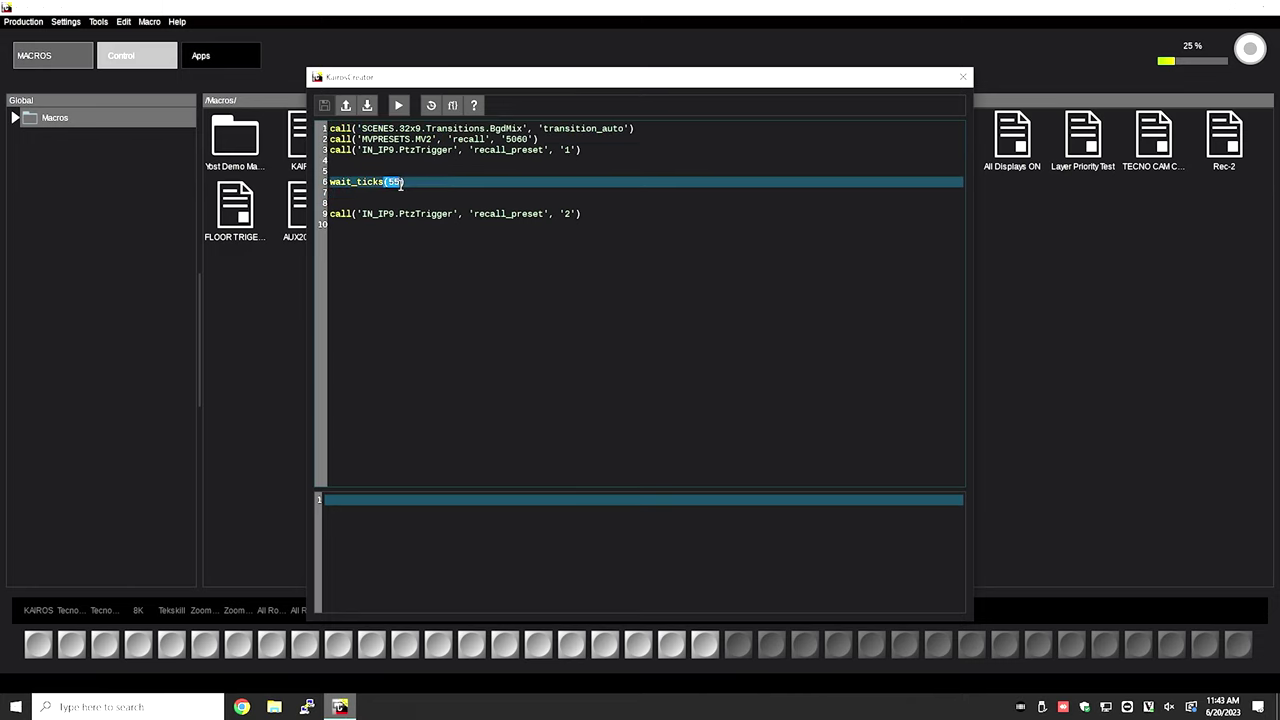
{"action": "left_click", "coordinate": [582, 214]}
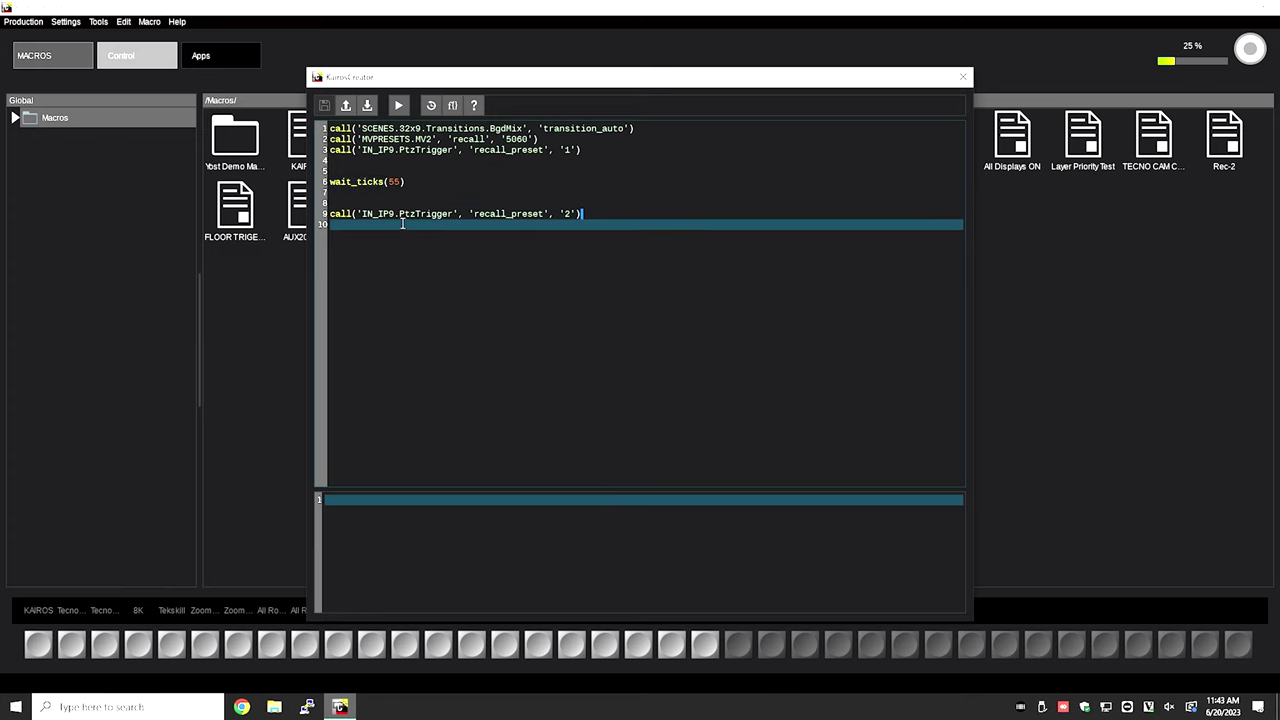
{"action": "left_click_drag", "start_coordinate": [582, 214], "coordinate": [330, 214]}
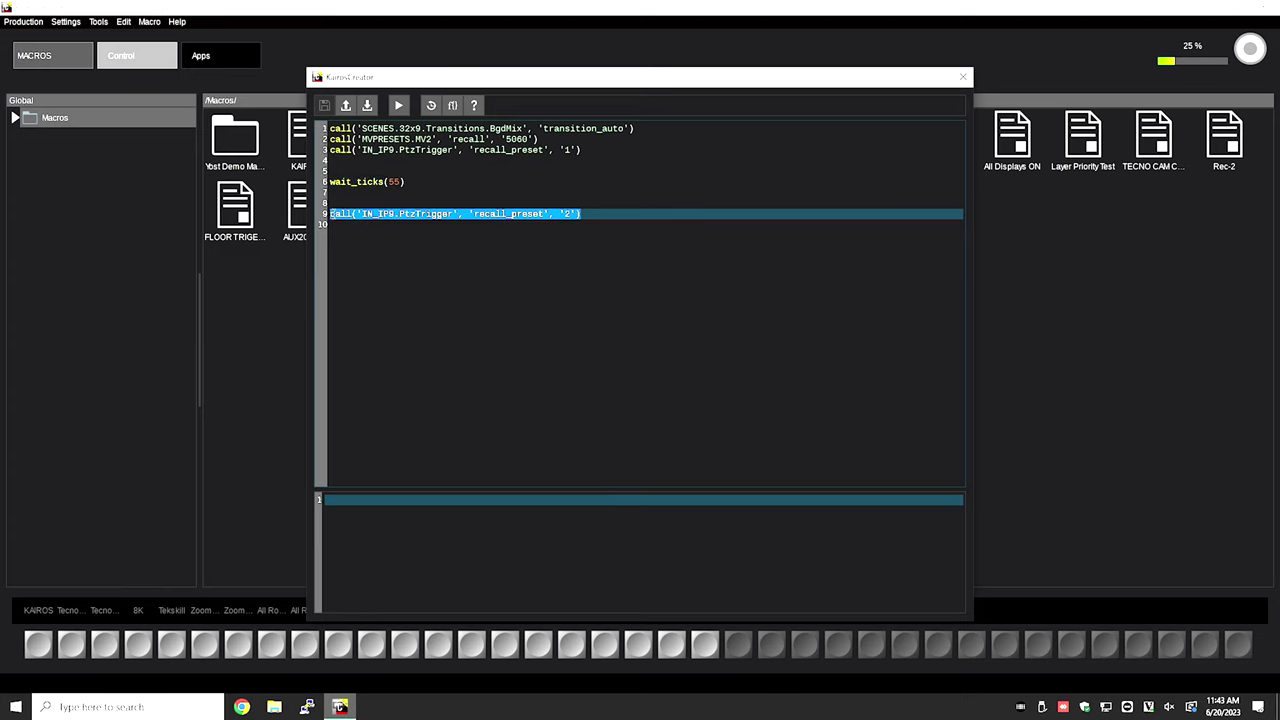
{"action": "left_click", "coordinate": [350, 250]}
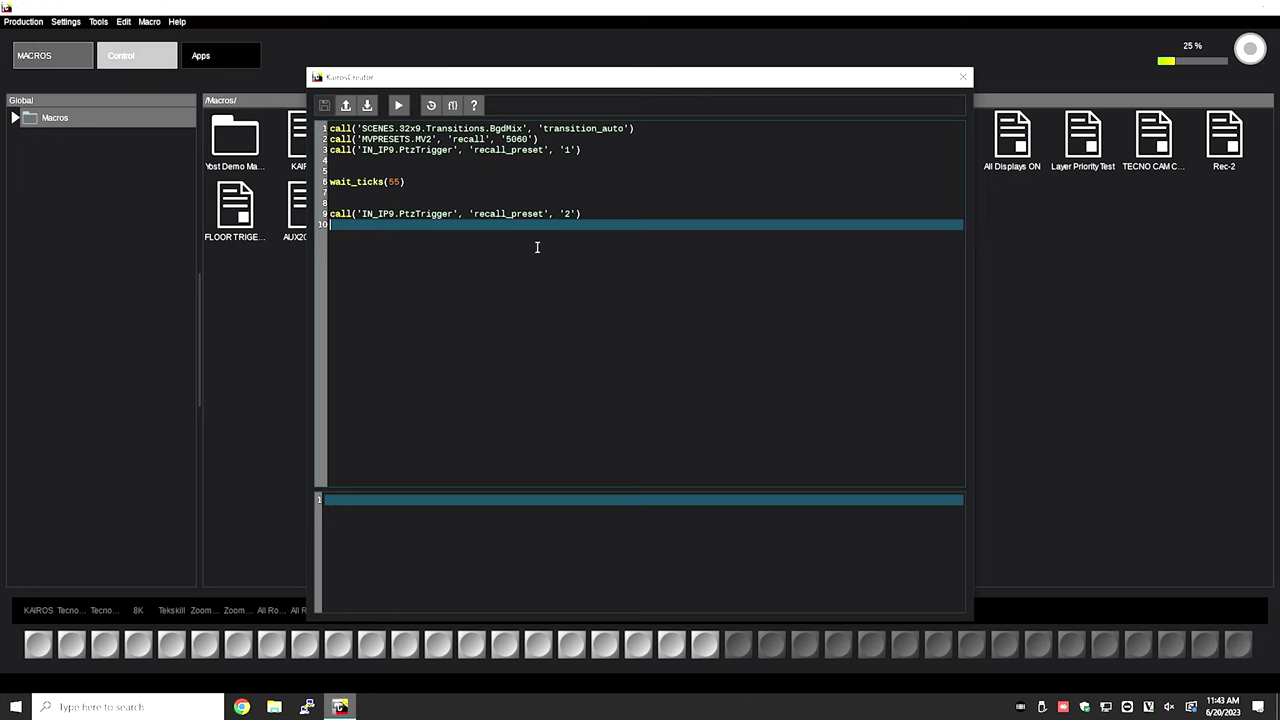
{"action": "left_click_drag", "start_coordinate": [370, 222], "coordinate": [326, 122]}
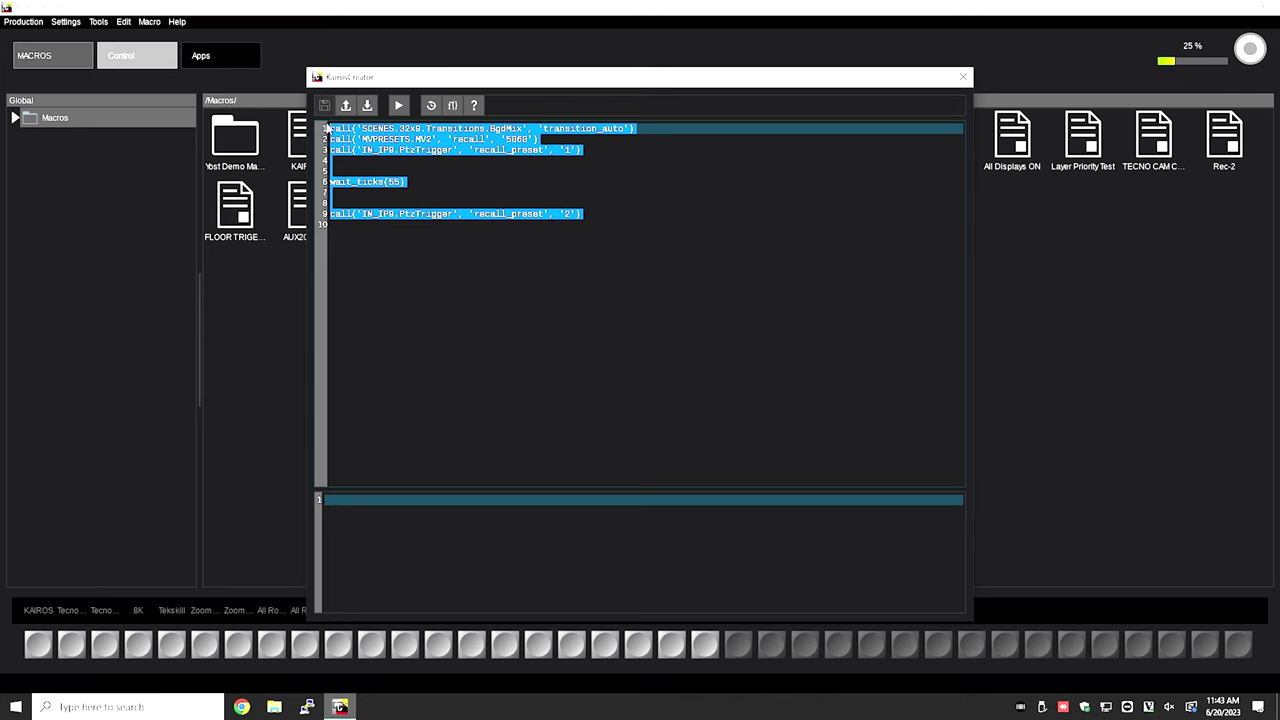
{"action": "left_click", "coordinate": [962, 77]}
{"action": "right_click", "coordinate": [659, 222]}
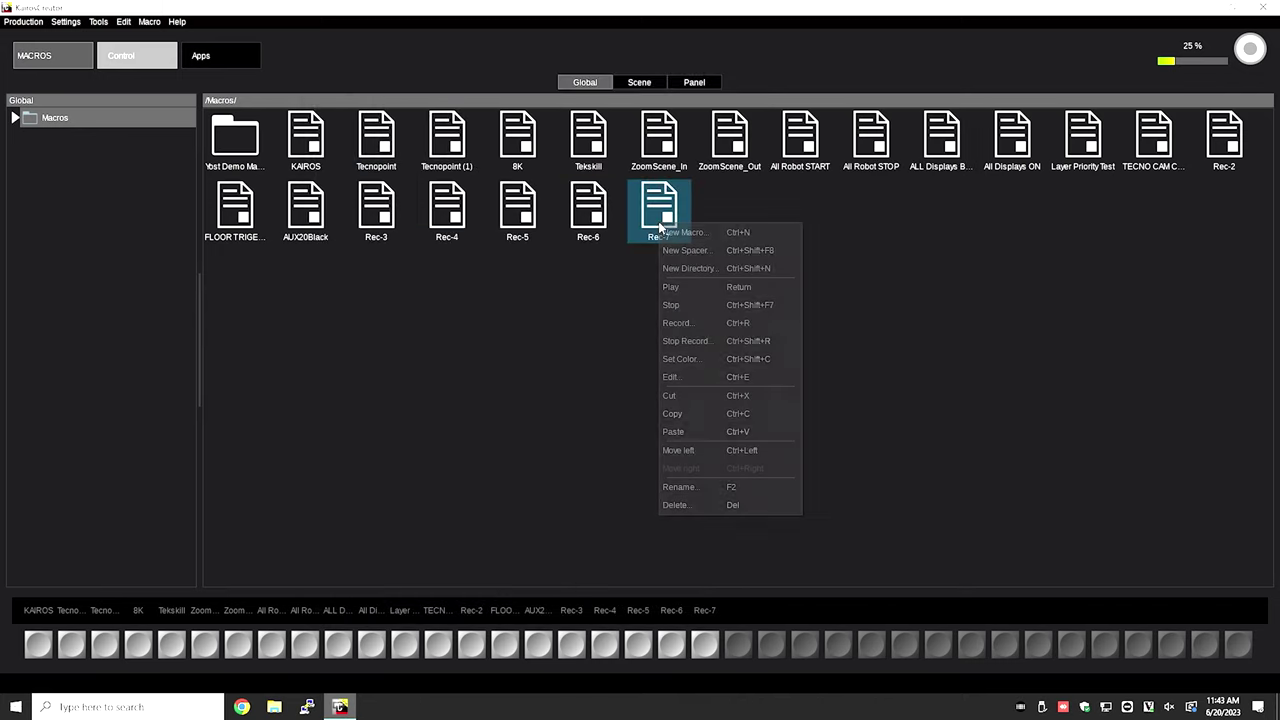
{"action": "left_click", "coordinate": [674, 377]}
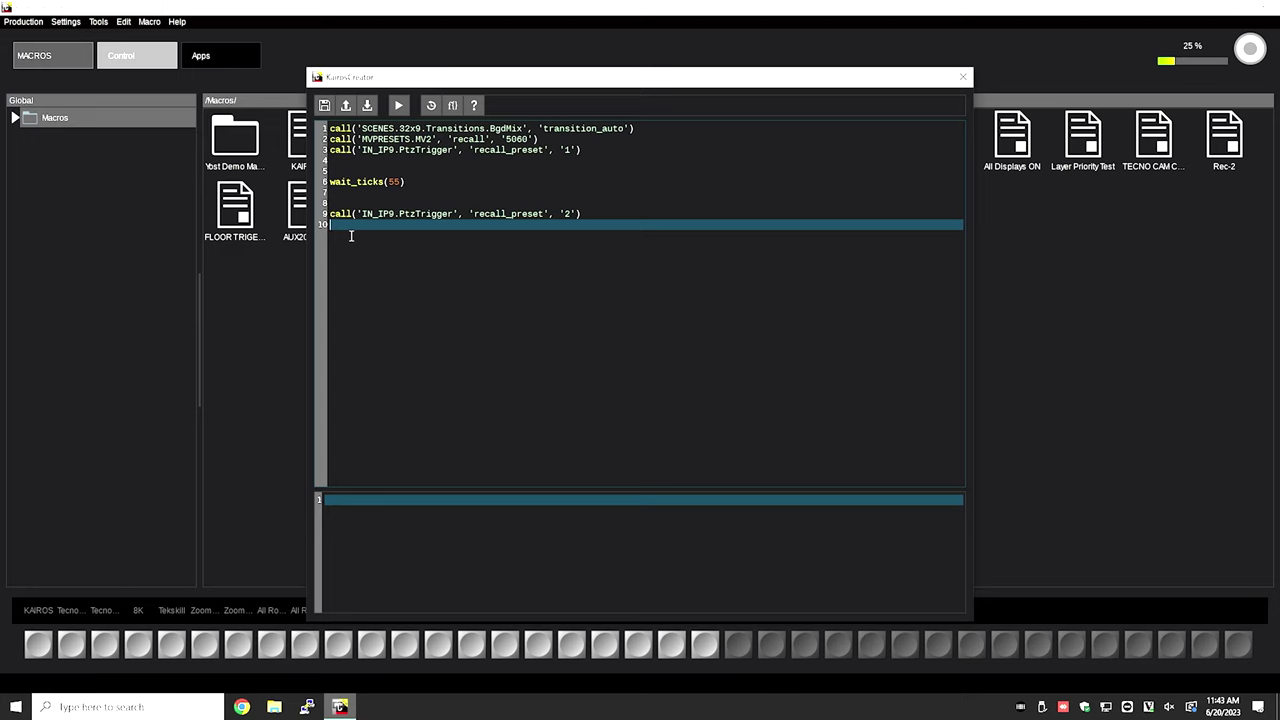
Browse the Lua API help, then close the editor and select Rec-6 in the macros grid
{"action": "left_click", "coordinate": [476, 106]}
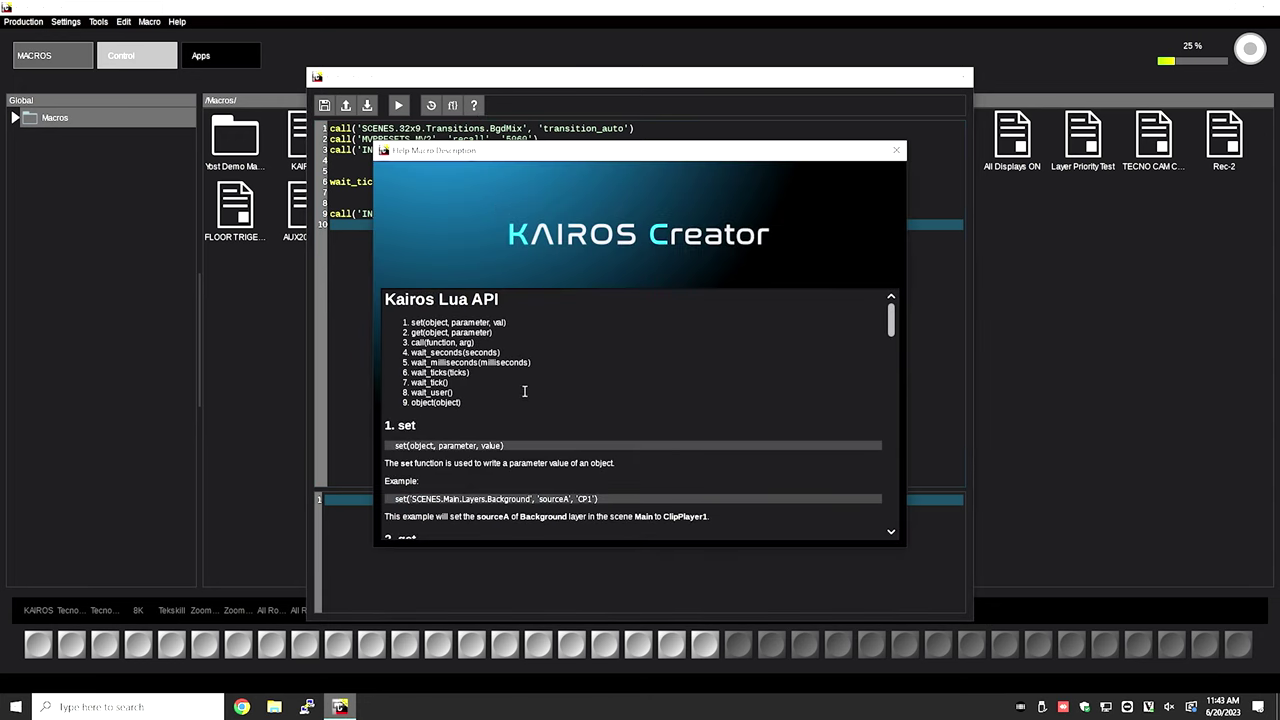
{"action": "scroll", "coordinate": [524, 391], "scroll_direction": "down", "scroll_amount": 5}
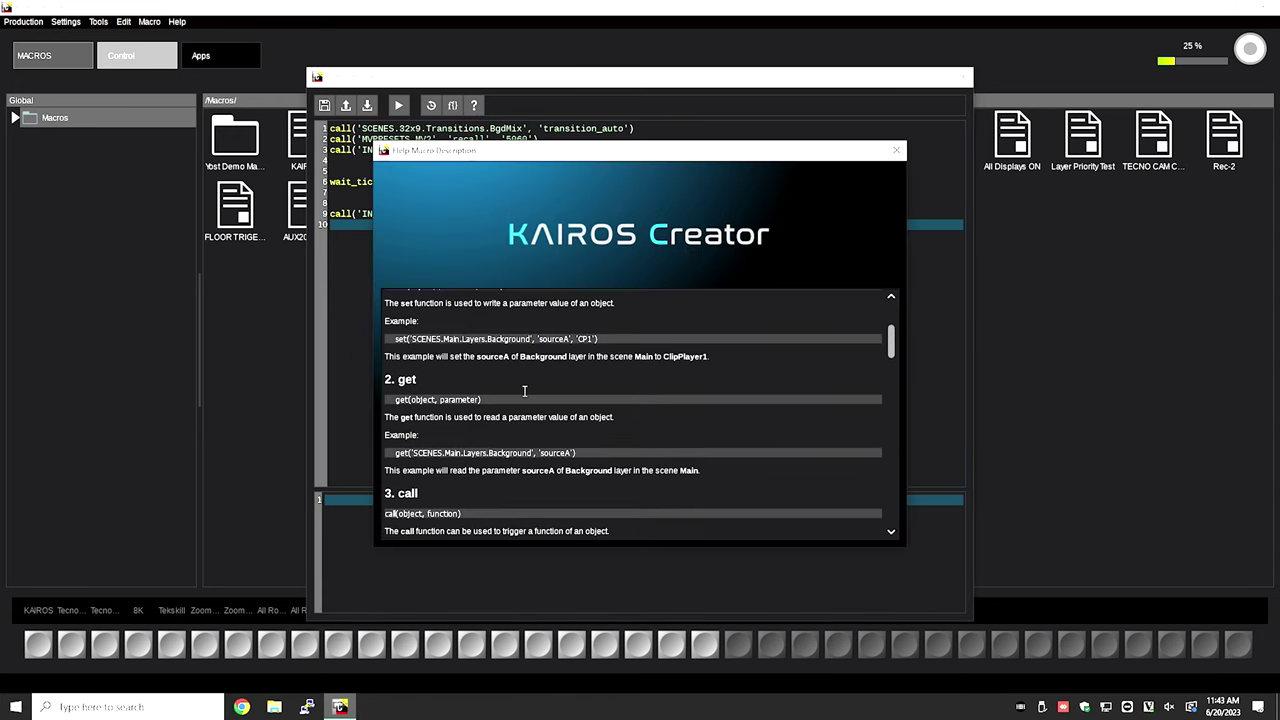
{"action": "scroll", "coordinate": [524, 391], "scroll_direction": "down", "scroll_amount": 12}
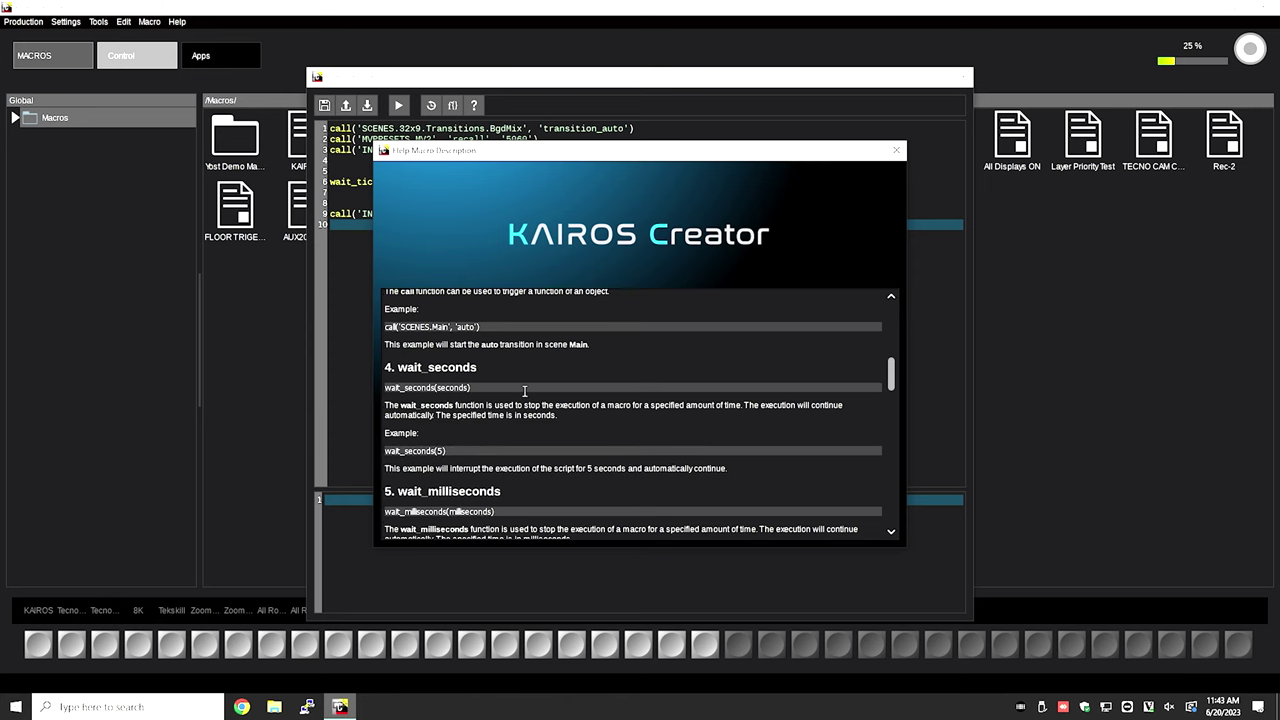
{"action": "scroll", "coordinate": [524, 391], "scroll_direction": "down", "scroll_amount": 2}
{"action": "scroll", "coordinate": [524, 391], "scroll_direction": "down", "scroll_amount": 12}
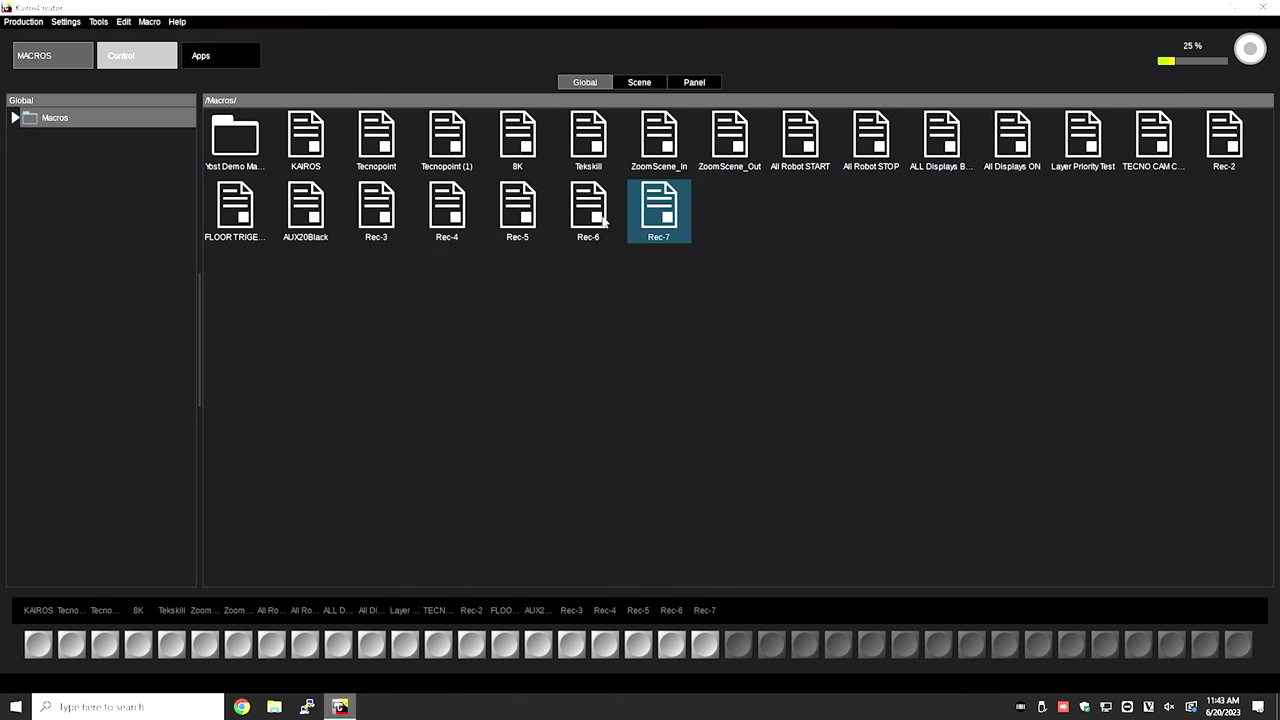
{"action": "left_click", "coordinate": [600, 222]}
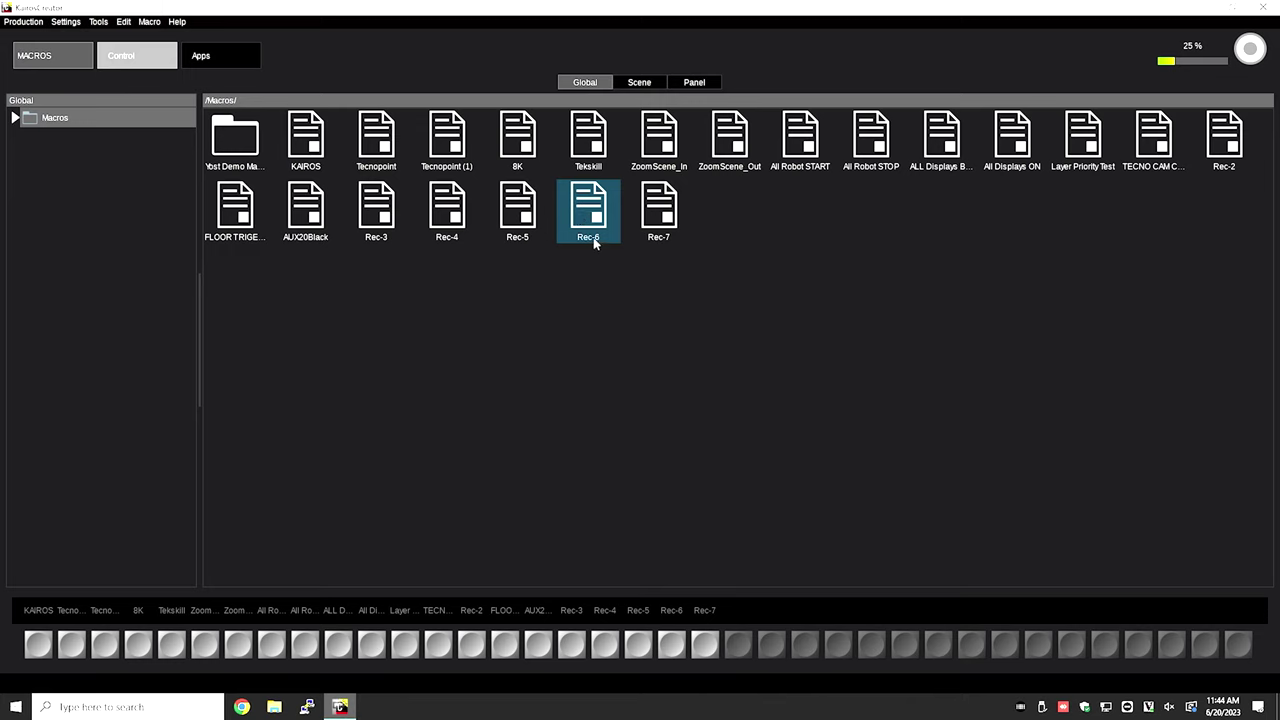
Rename Rec-6 to TRN via its Rename option, then switch to the Scene macros
{"action": "right_click", "coordinate": [589, 217]}
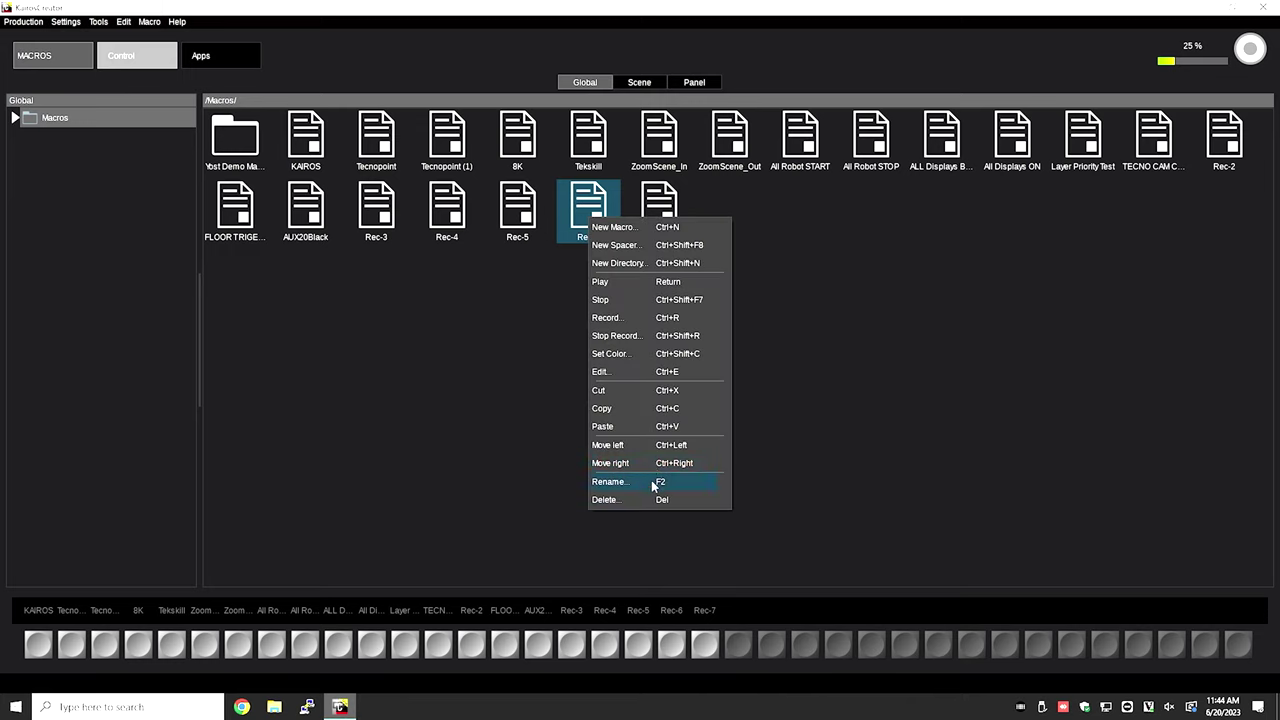
{"action": "left_click", "coordinate": [610, 481]}
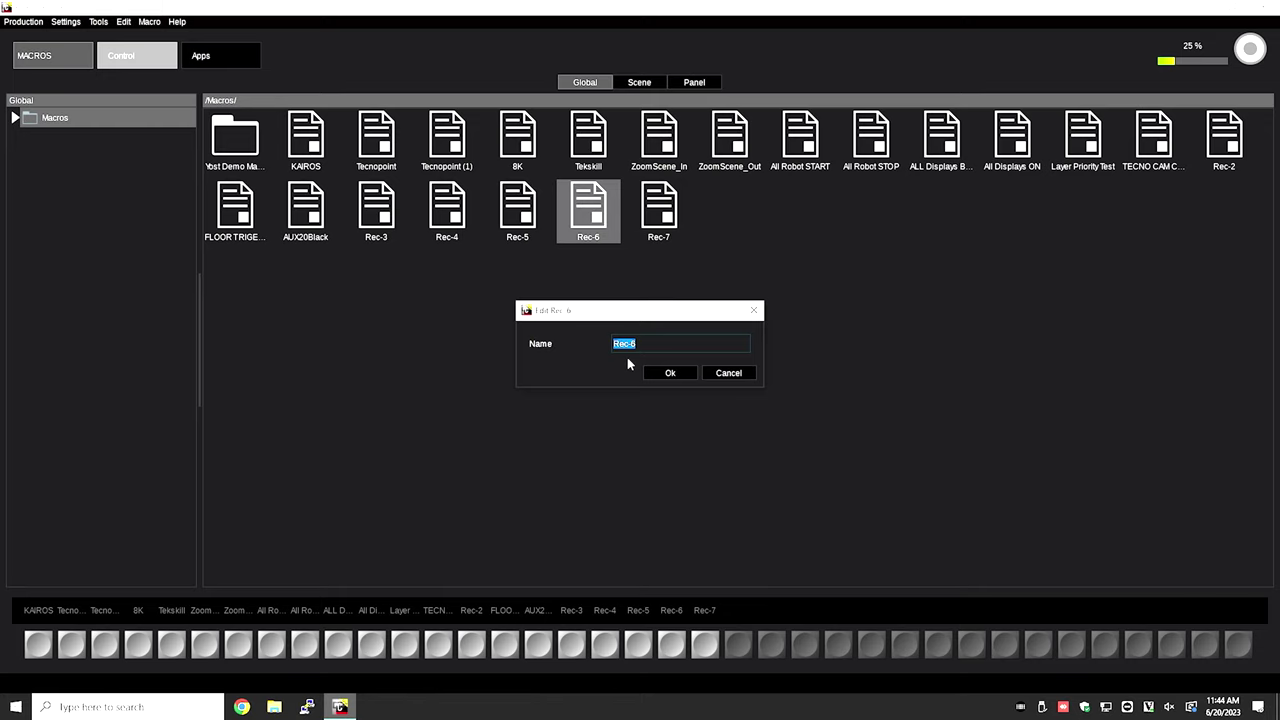
{"action": "type", "text": "TRN"}
{"action": "key", "text": "Return"}
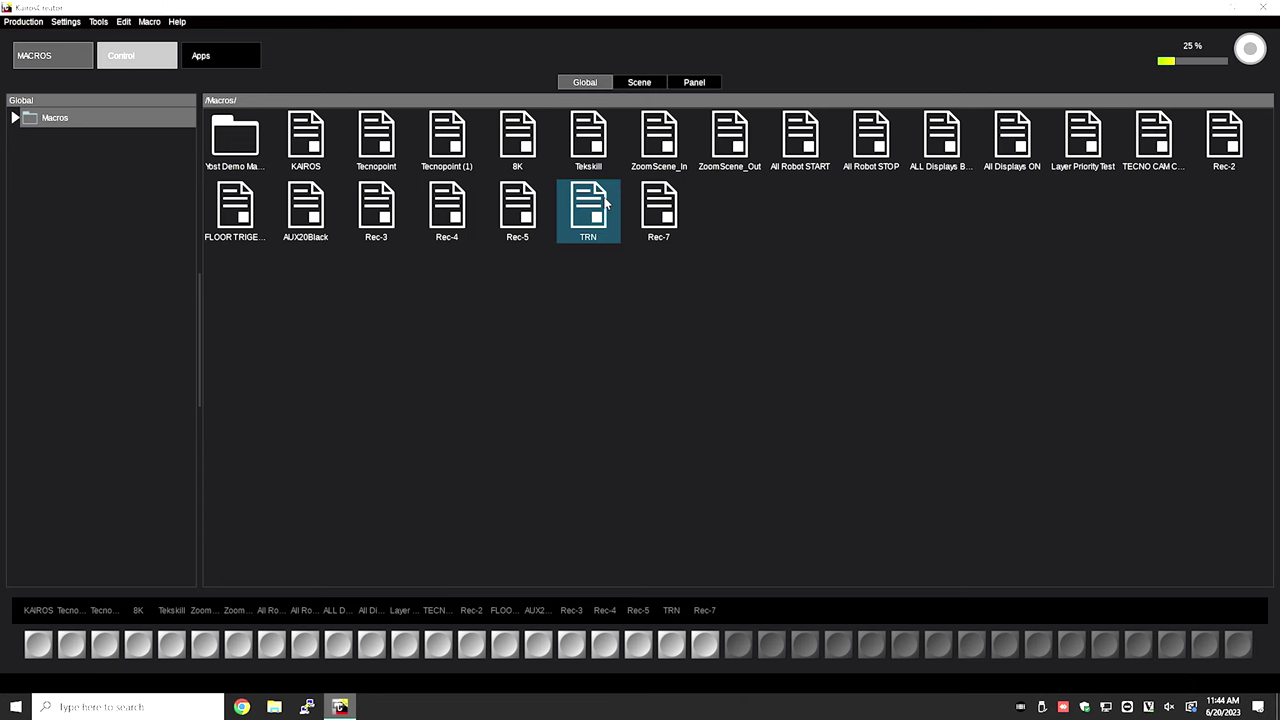
{"action": "left_click", "coordinate": [640, 82]}
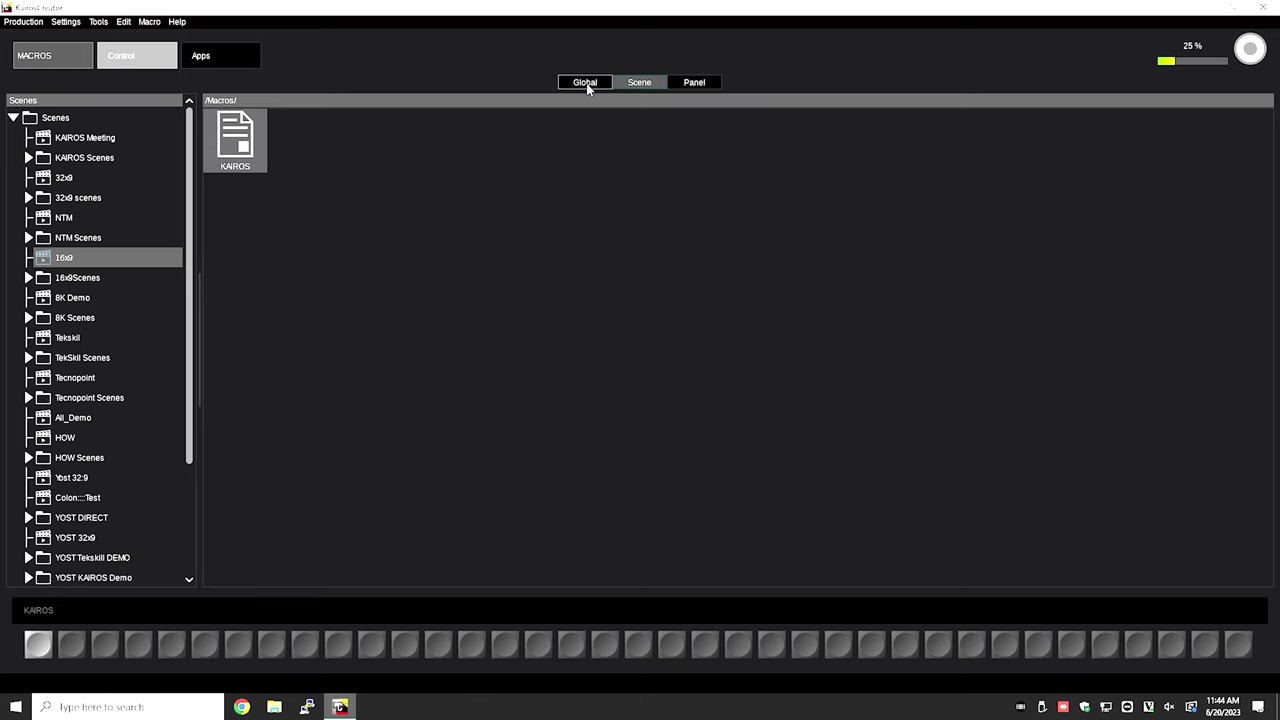
Switch to Panel macros and select the empty Profile8
{"action": "left_click", "coordinate": [710, 88]}
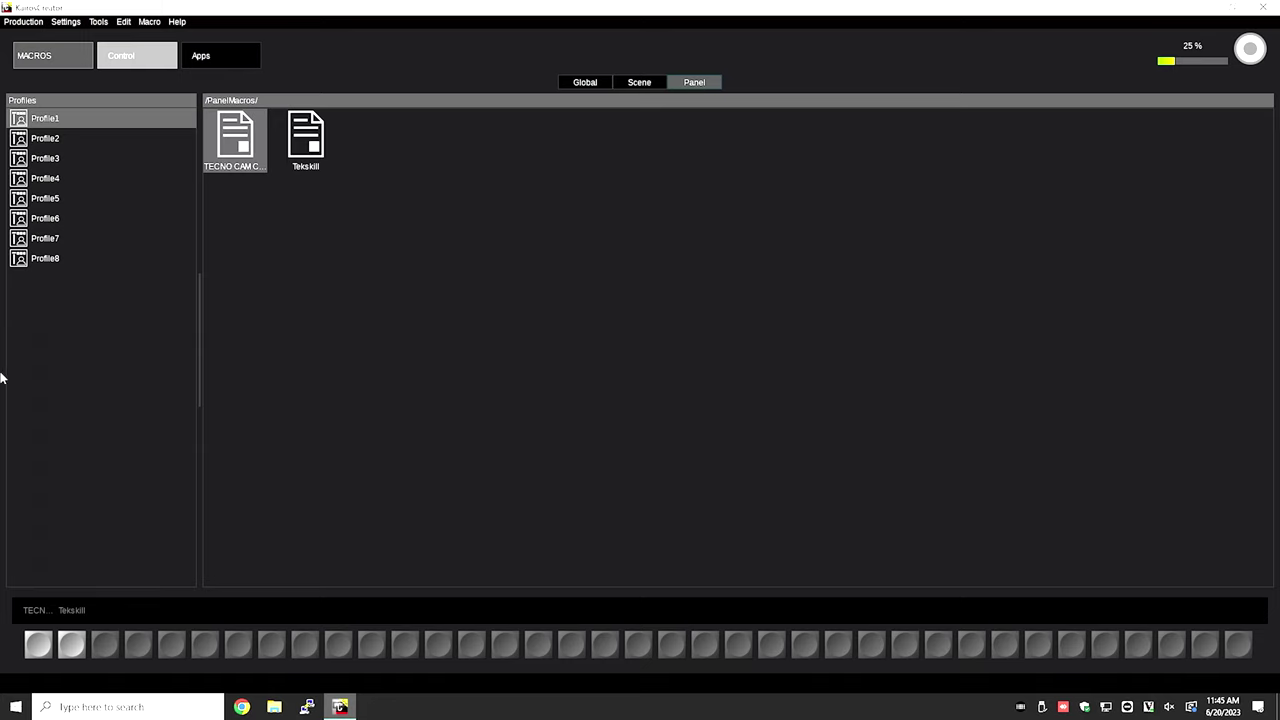
{"action": "left_click", "coordinate": [53, 262]}
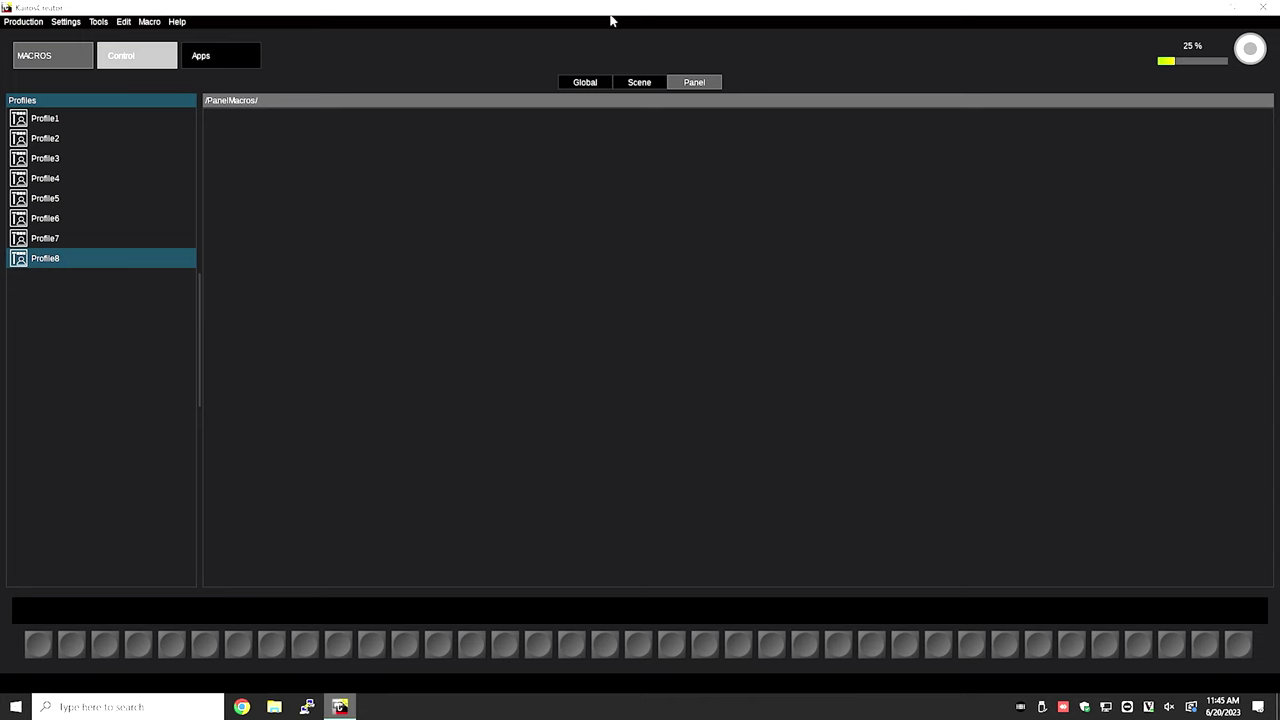
Copy the TRN macro from the global macros and paste it into Profile8's empty panel macro area
{"action": "left_click", "coordinate": [587, 83]}
{"action": "right_click", "coordinate": [589, 218]}
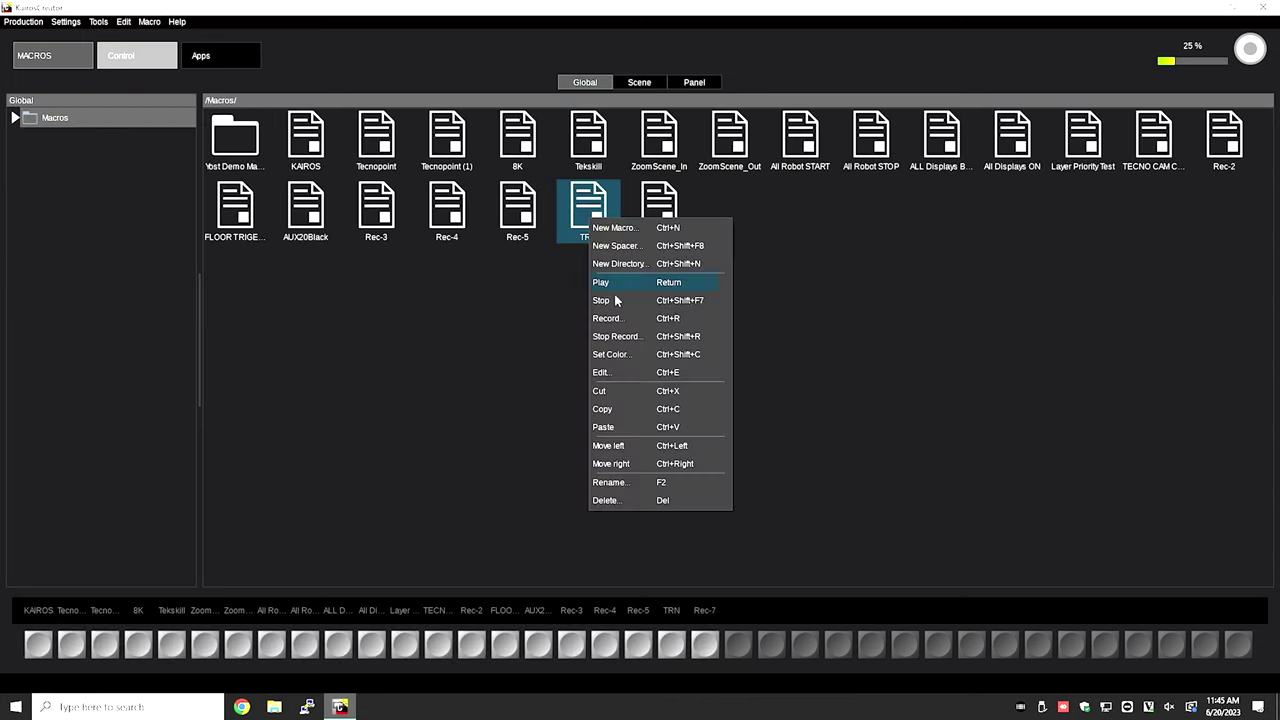
{"action": "left_click", "coordinate": [629, 411]}
{"action": "left_click", "coordinate": [700, 83]}
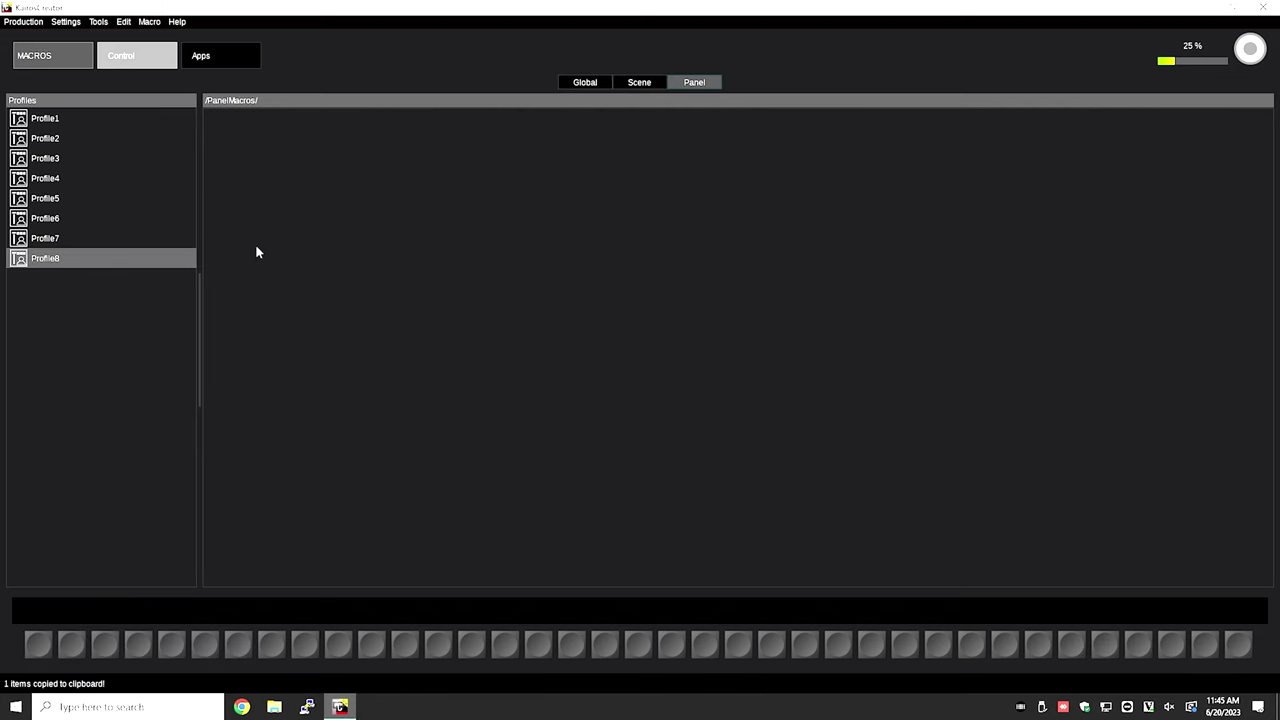
{"action": "right_click", "coordinate": [245, 208]}
{"action": "left_click", "coordinate": [286, 415]}
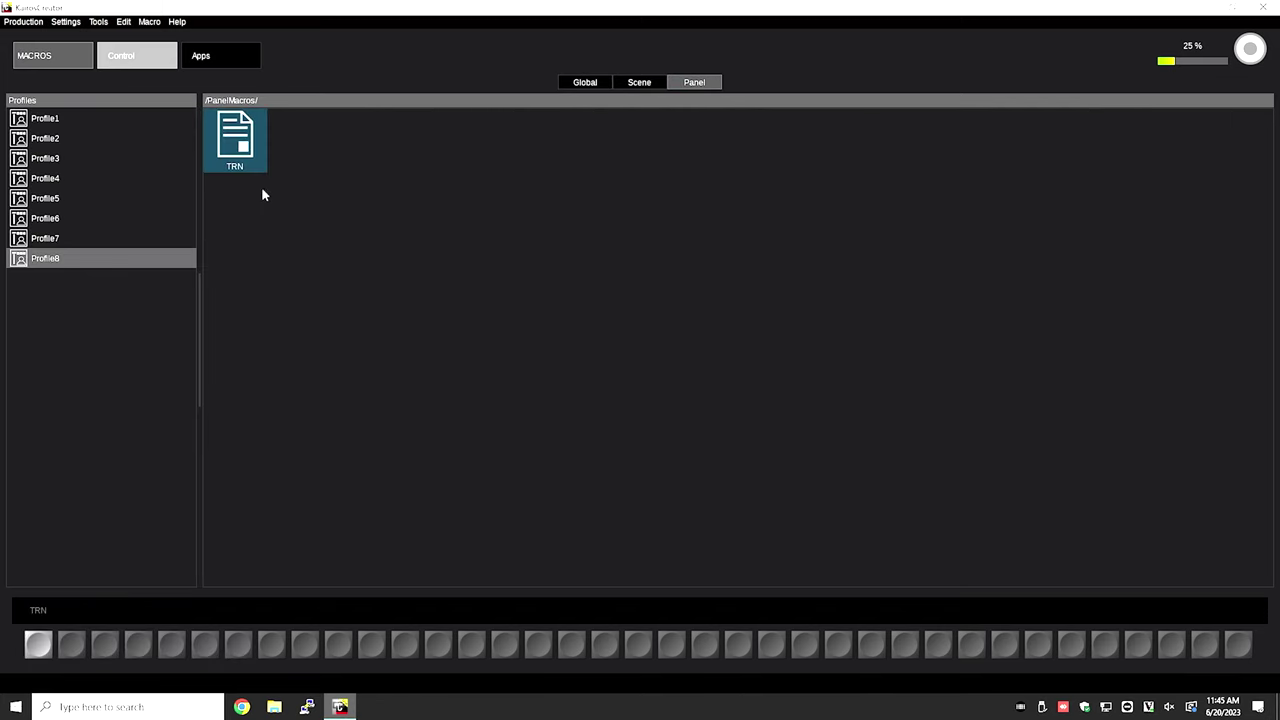